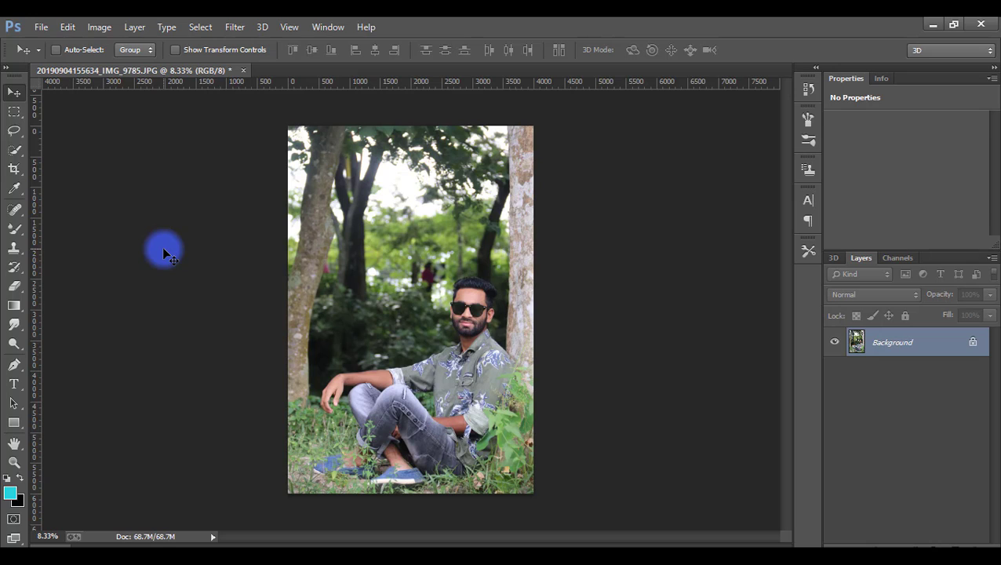
Show the Image menu's Adjustments submenu for the portrait.
left_click(48, 30)
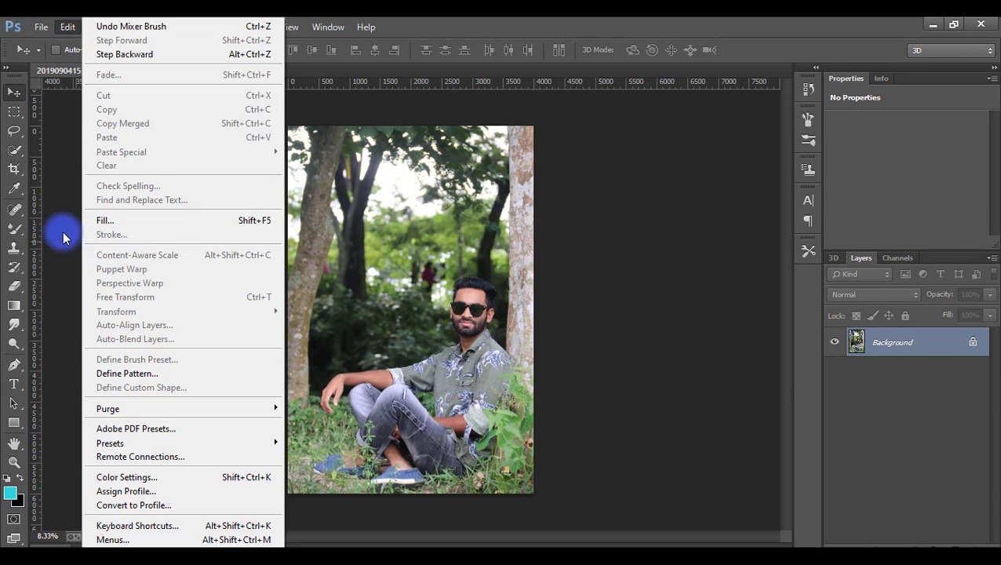
left_click(105, 74)
left_click(99, 26)
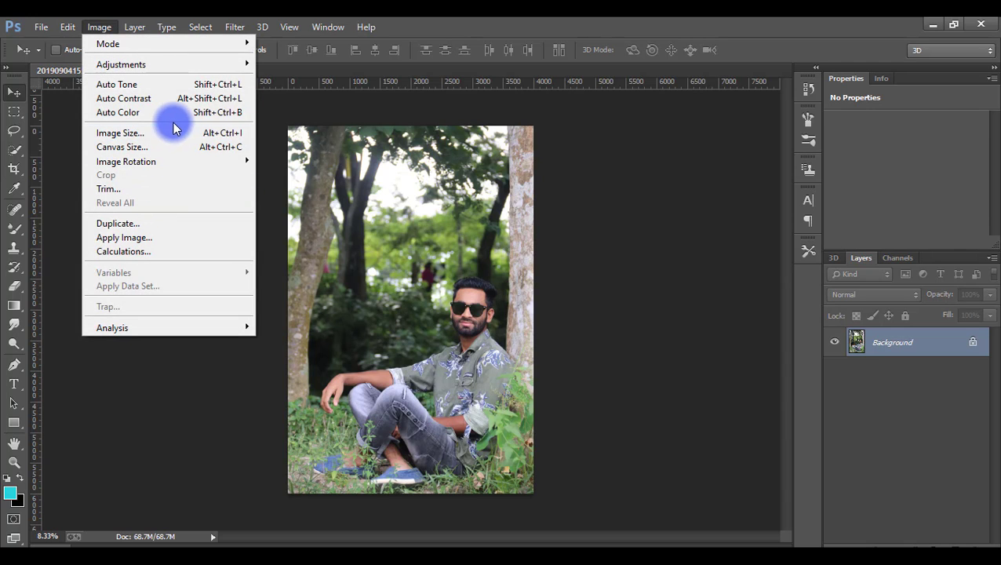
mouse_move(122, 64)
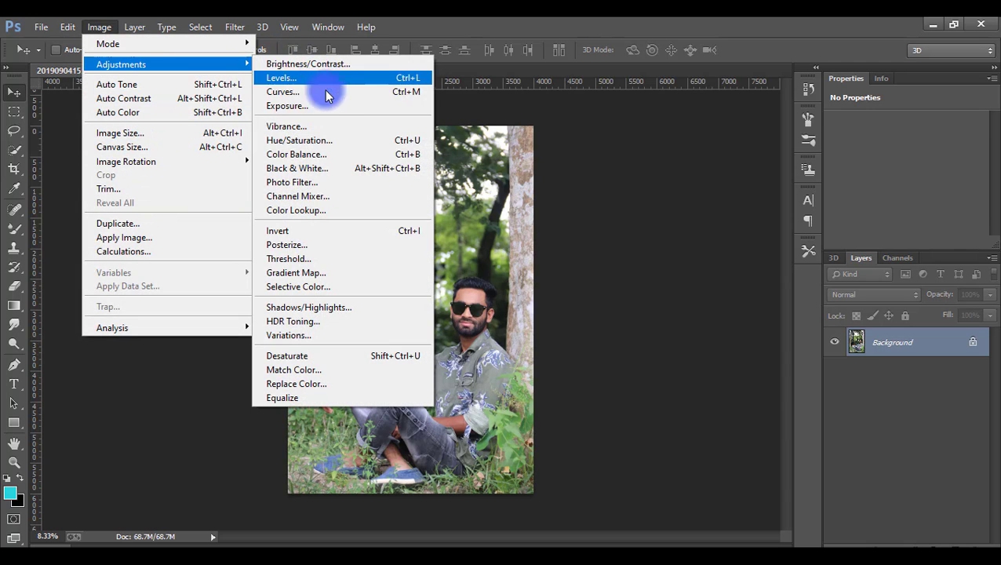
Apply Shadows/Highlights with Shadows Amount 25% and Highlights Amount 5%.
left_click(352, 312)
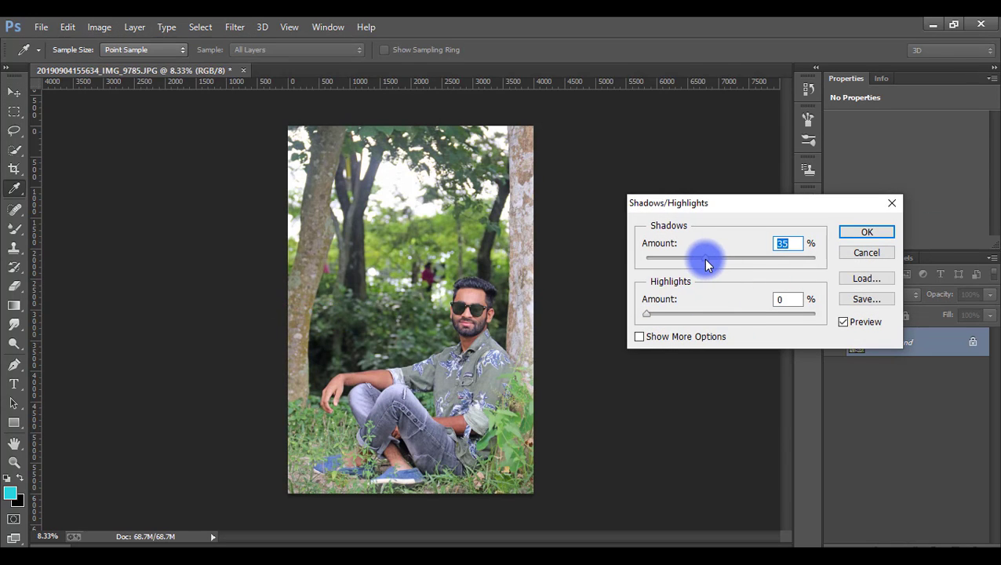
mouse_move(705, 260)
left_mouse_down()
mouse_move(720, 264)
mouse_move(657, 273)
mouse_move(691, 276)
left_mouse_up()
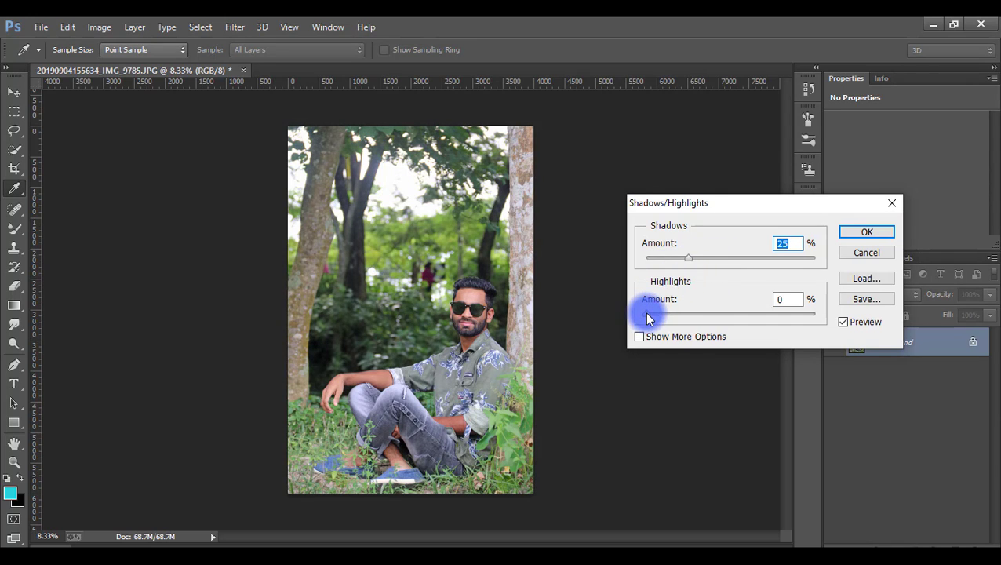
left_click_drag(647, 314, 678, 315)
left_click_drag(657, 315, 653, 315)
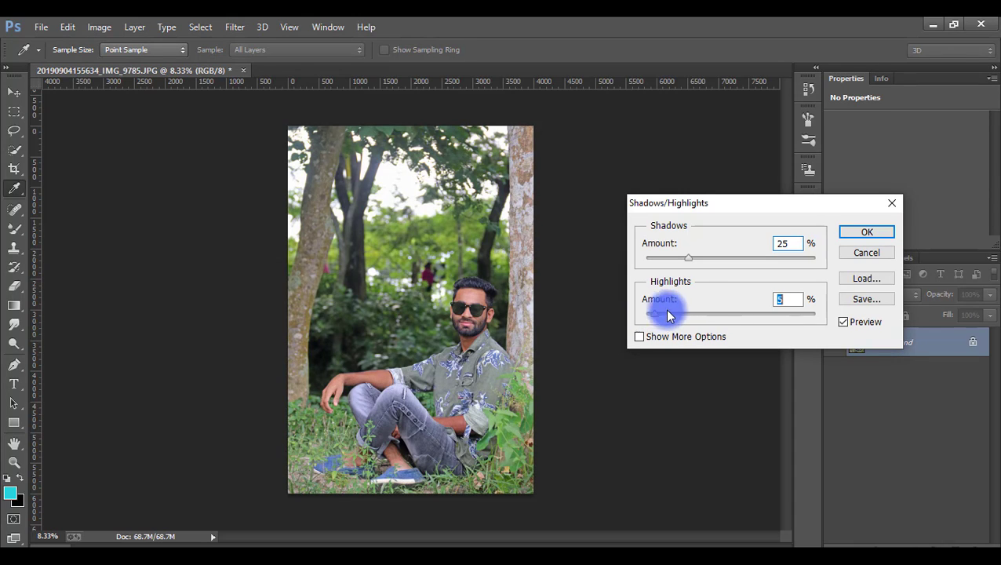
left_click(863, 233)
key("v")
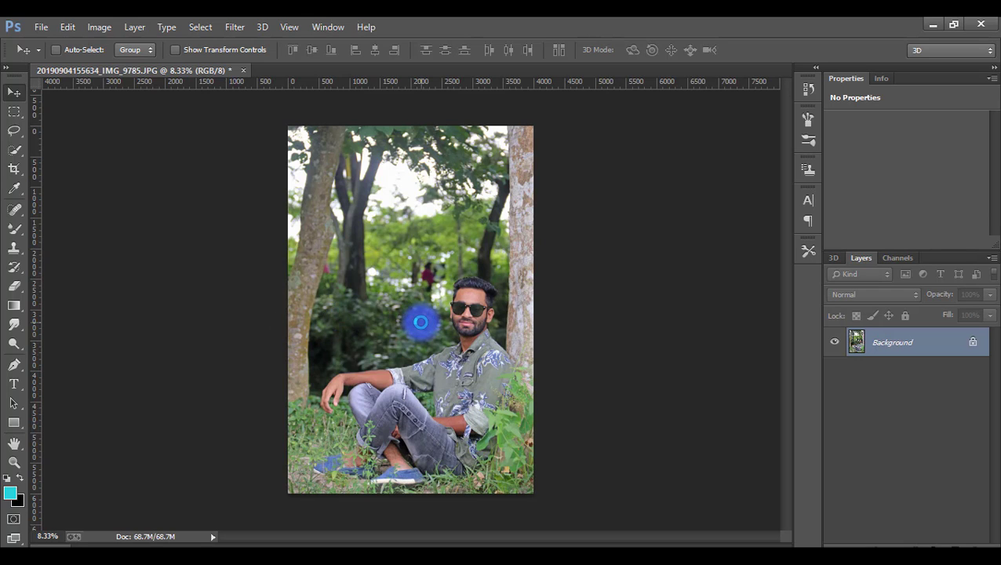
Switch to the Mixer Brush Tool and zoom into the man's forehead.
left_click(15, 229)
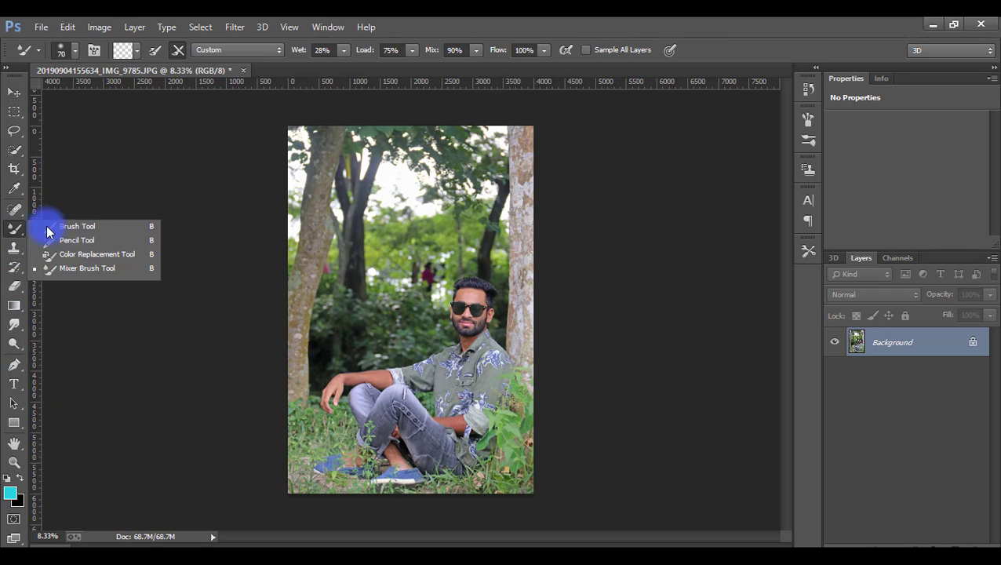
left_click(86, 269)
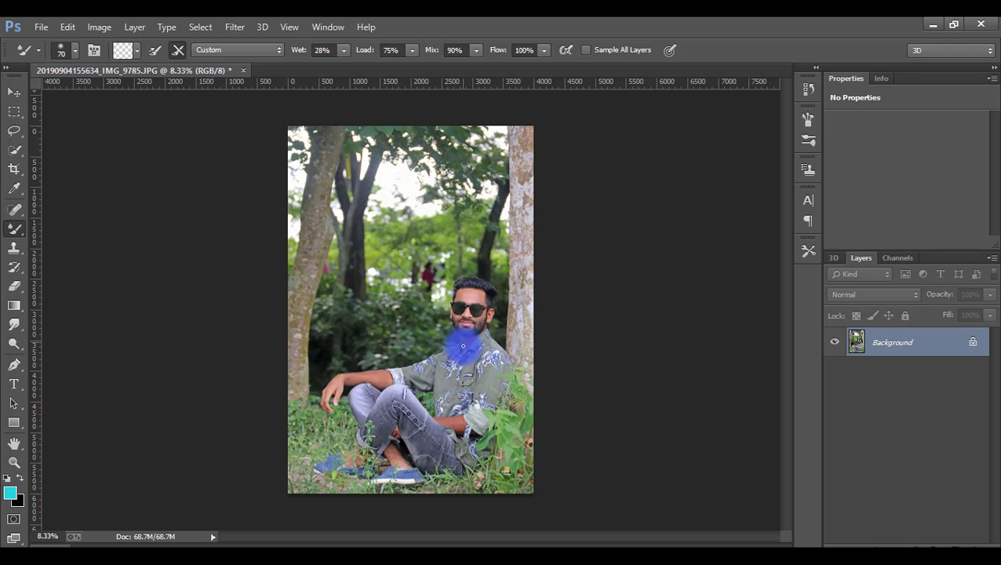
scroll(487, 294, "up", 5)
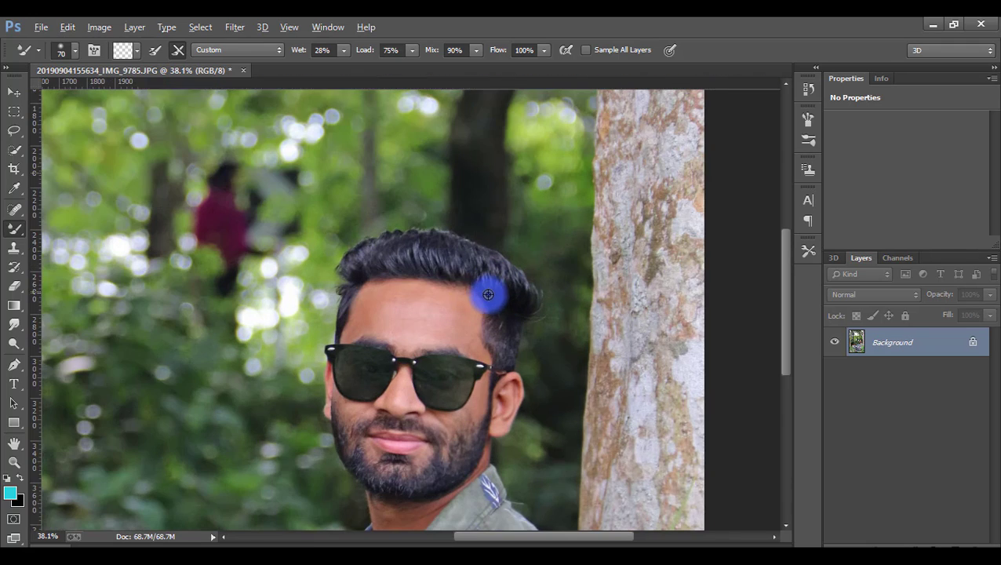
scroll(414, 302, "up", 1)
scroll(414, 302, "up", 2)
scroll(415, 303, "up", 2)
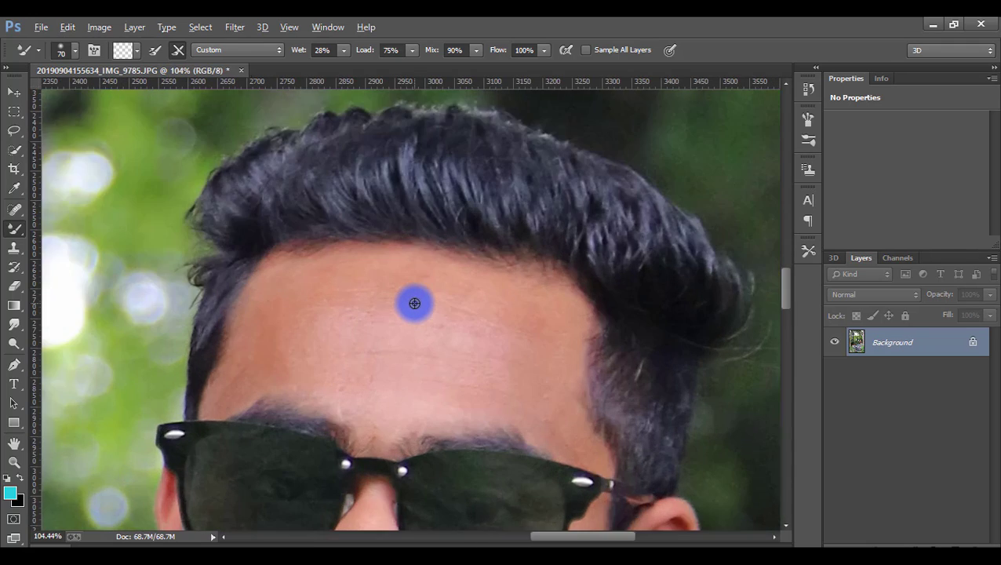
scroll(414, 303, "up", 1)
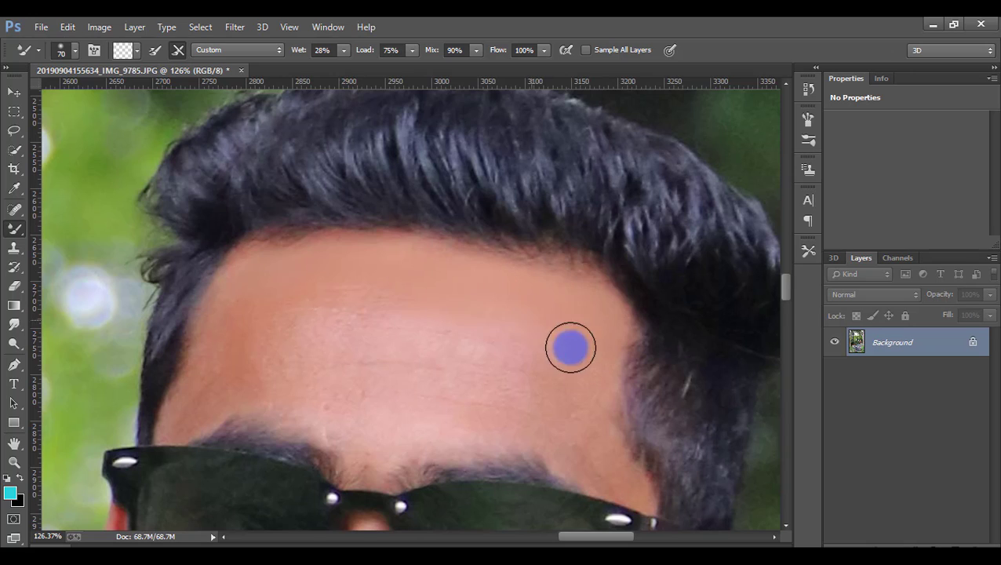
Brush across the forehead down to the brow to smooth the skin.
left_click_drag(570, 346, 200, 415)
mouse_move(211, 321)
left_mouse_down()
mouse_move(350, 292)
mouse_move(329, 316)
mouse_move(327, 415)
mouse_move(369, 471)
left_mouse_up()
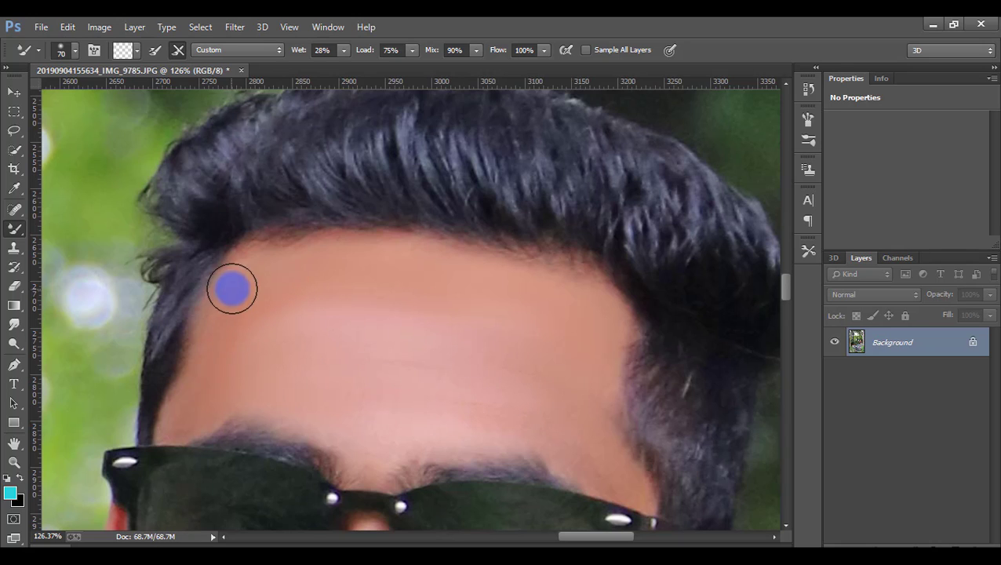
scroll(595, 319, "down", 2)
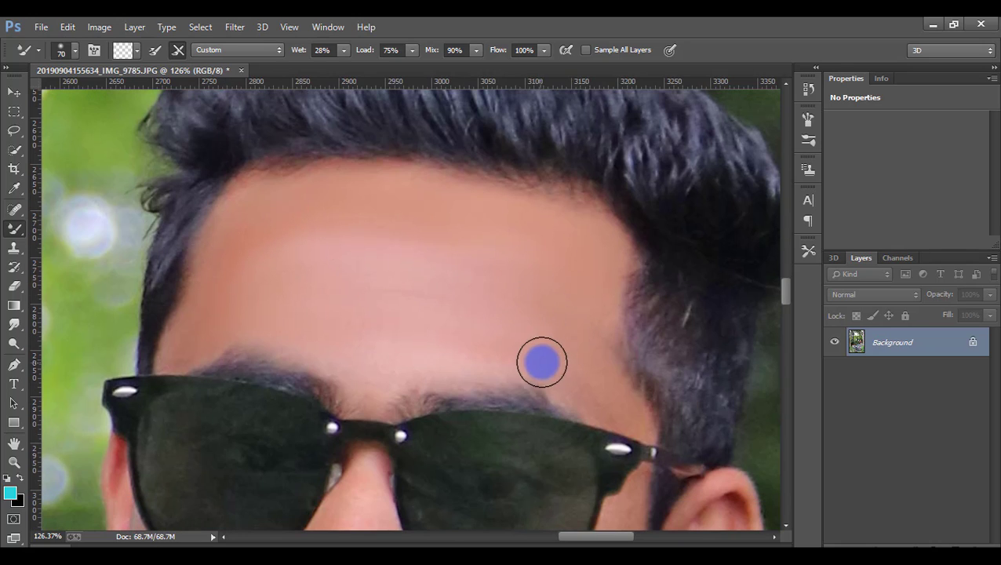
scroll(541, 361, "down", 2)
scroll(507, 340, "down", 5)
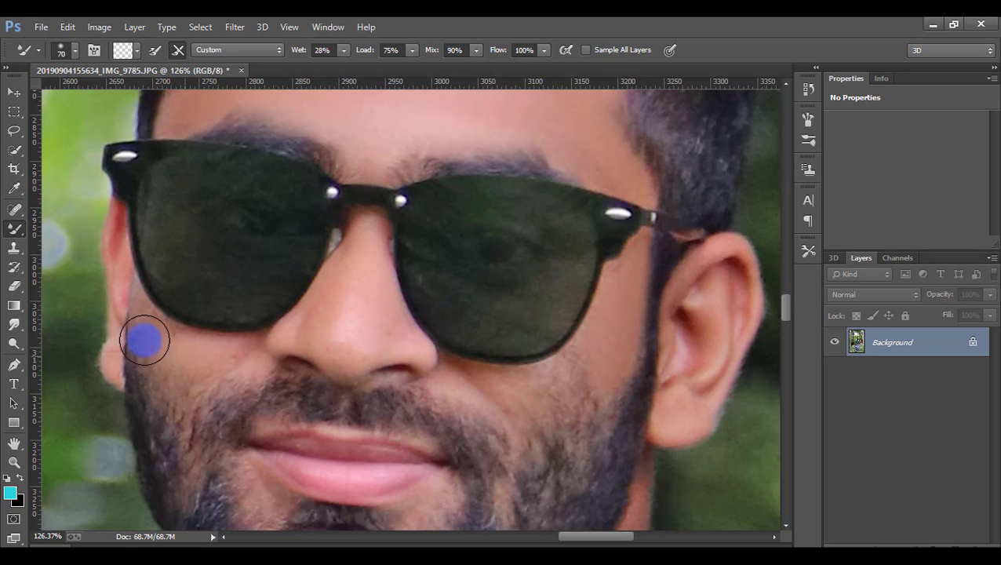
scroll(157, 404, "up", 4, "alt")
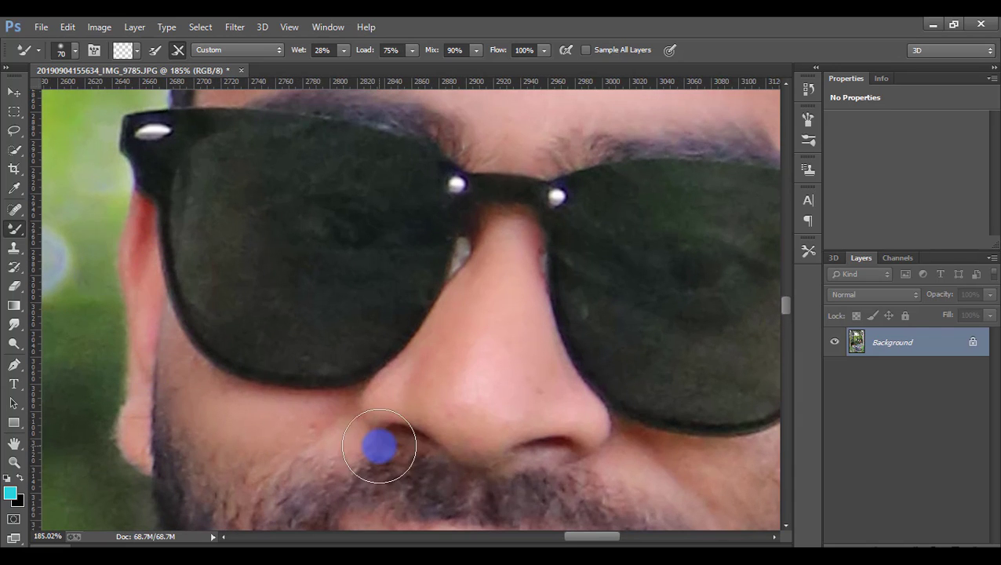
scroll(600, 544, "down", 10, "alt")
scroll(603, 471, "up", 3, "alt")
scroll(592, 369, "up", 2, "alt")
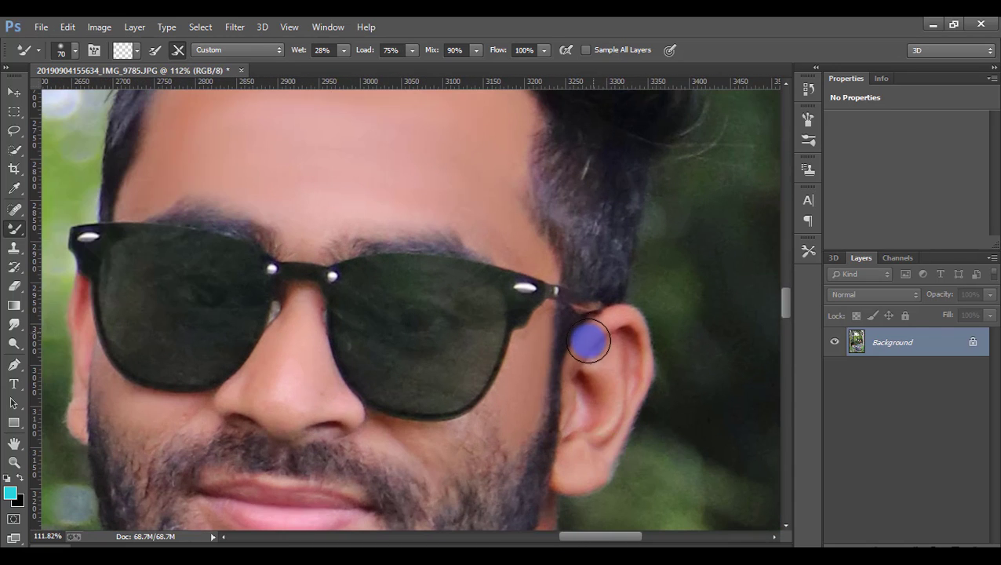
scroll(581, 376, "down", 2, "alt")
Smooth the lower neck skin and soften the shadow along the jawline.
scroll(486, 357, "down", 5)
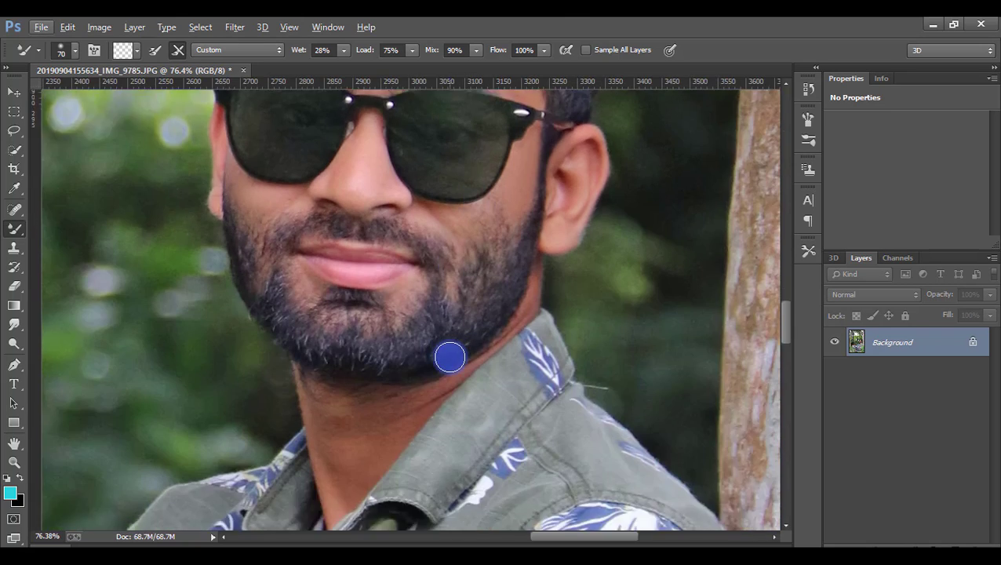
scroll(345, 360, "up", 3, "alt")
left_click_drag(294, 293, 330, 424)
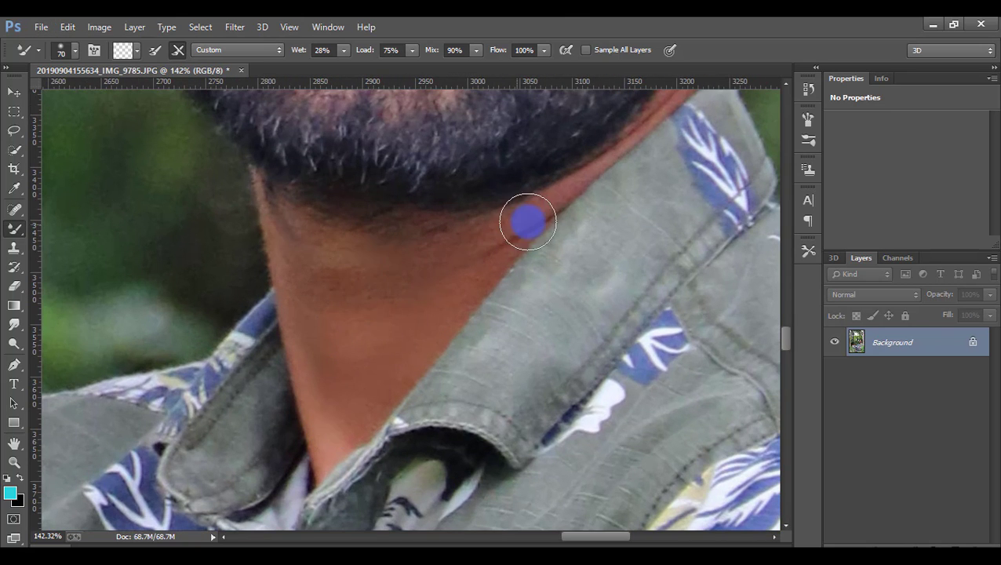
mouse_move(528, 223)
left_mouse_down()
mouse_move(431, 243)
mouse_move(348, 328)
left_mouse_up()
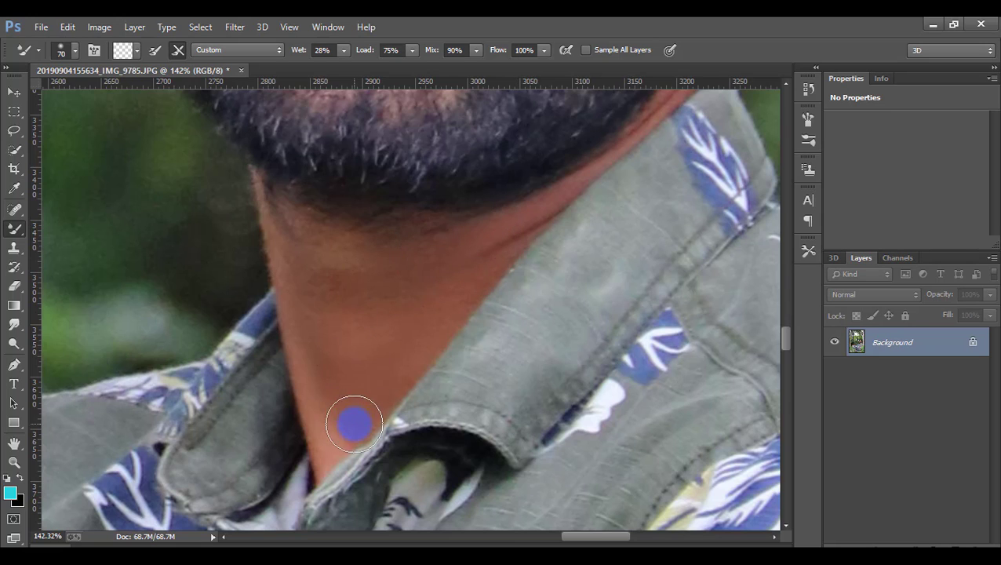
Blend the stubble on the cheek below the sunglasses with the Mixer Brush.
scroll(511, 266, "right", 3)
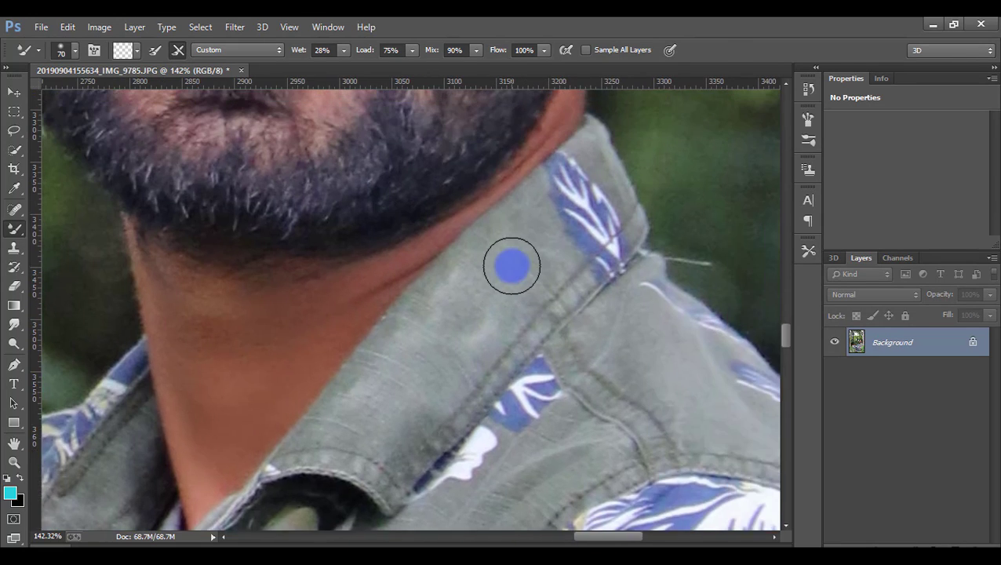
scroll(549, 251, "up", 4)
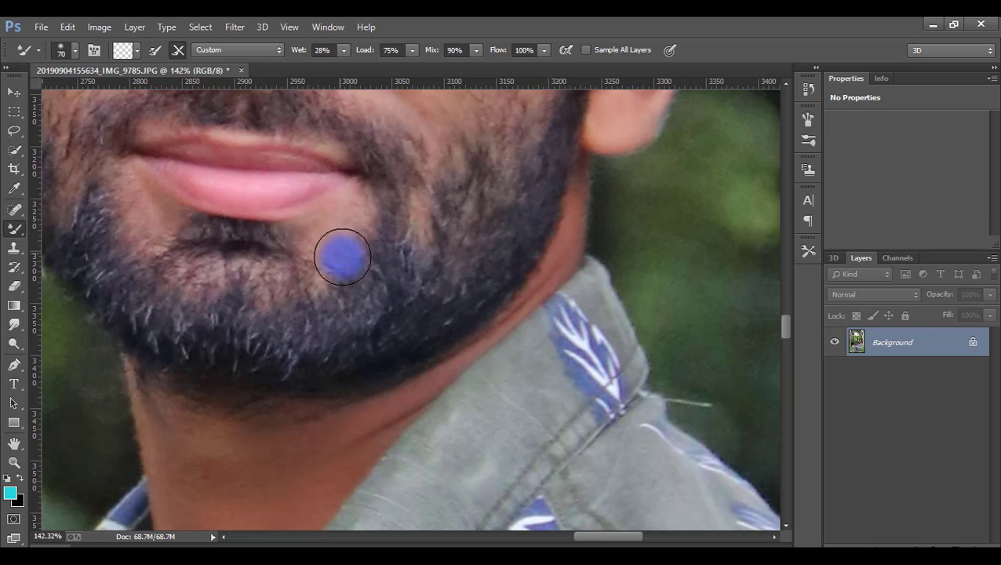
scroll(377, 254, "down", 2)
scroll(377, 254, "down", 2)
scroll(375, 250, "down", 2)
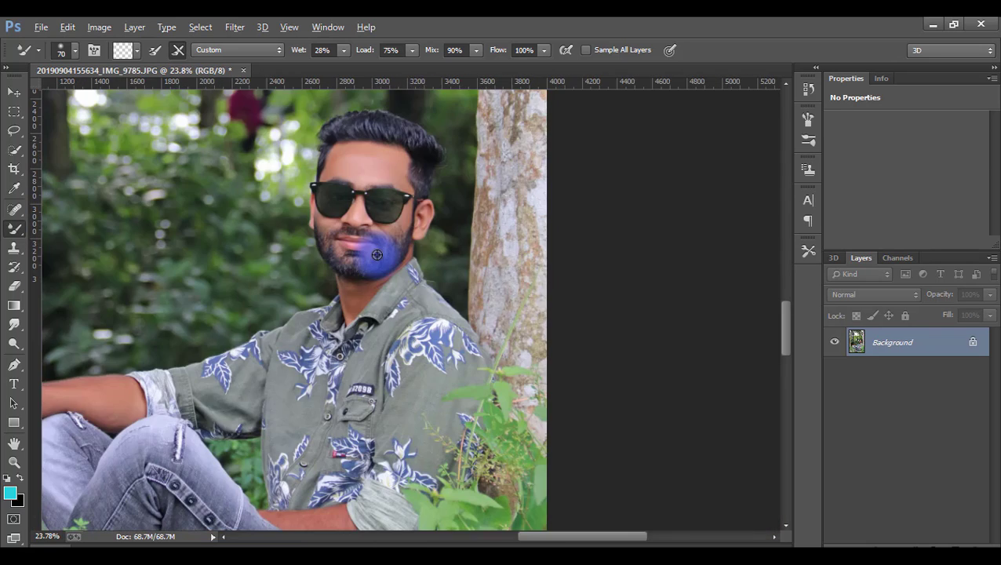
scroll(406, 225, "up", 1)
scroll(406, 224, "up", 3)
scroll(405, 226, "up", 3)
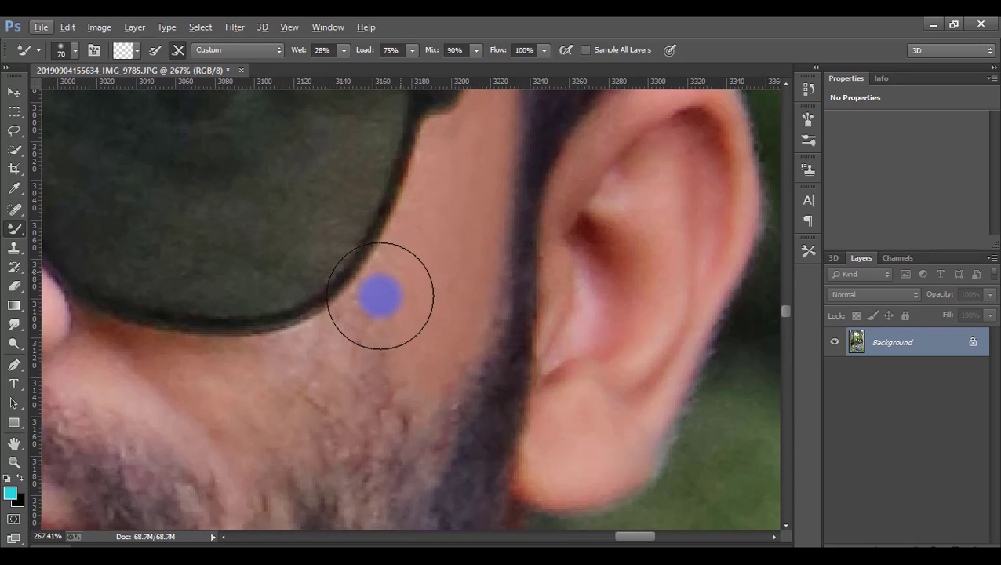
left_click_drag(143, 370, 382, 356)
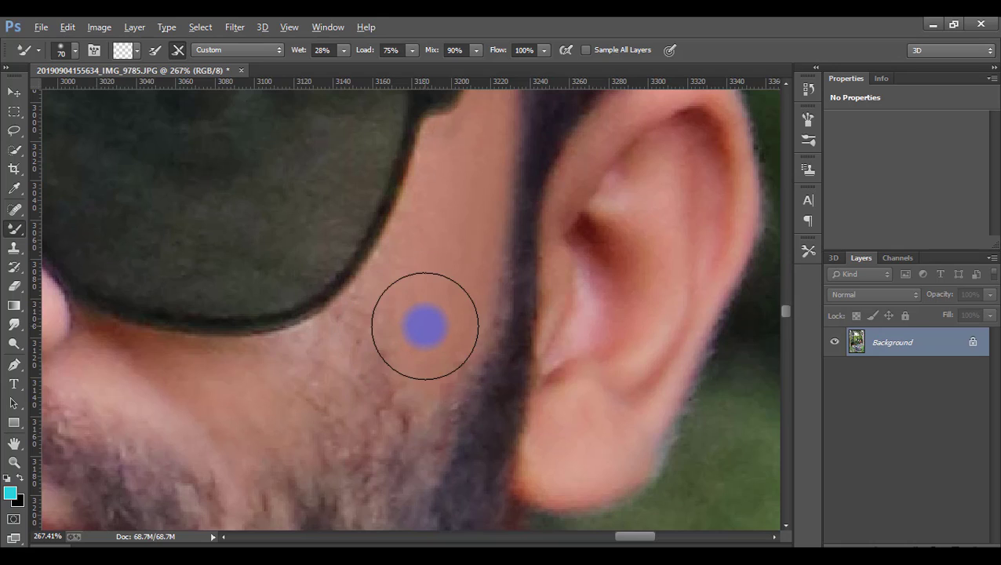
Zoom the canvas from 5.31% to 7.77% to view the portrait larger.
scroll(424, 328, "down", 4)
scroll(424, 325, "down", 3)
scroll(424, 324, "down", 3)
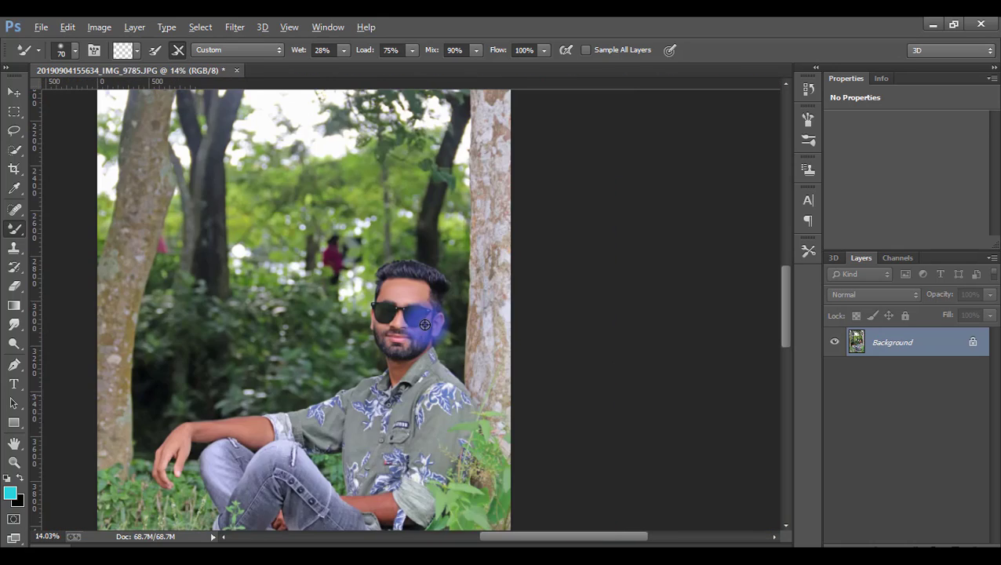
scroll(425, 324, "down", 2)
scroll(424, 324, "down", 1)
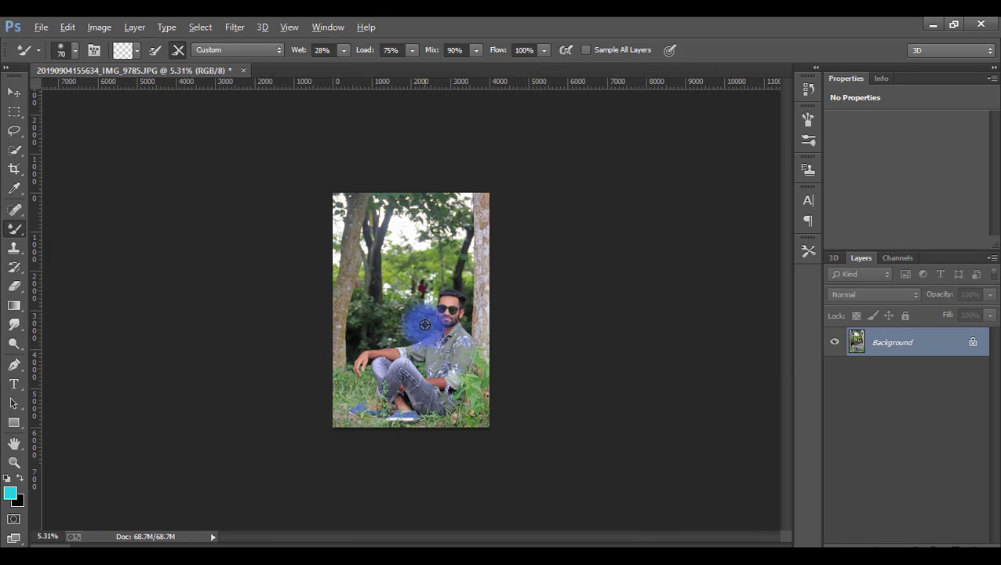
scroll(424, 324, "up", 1)
scroll(424, 324, "up", 2)
scroll(425, 324, "up", 1)
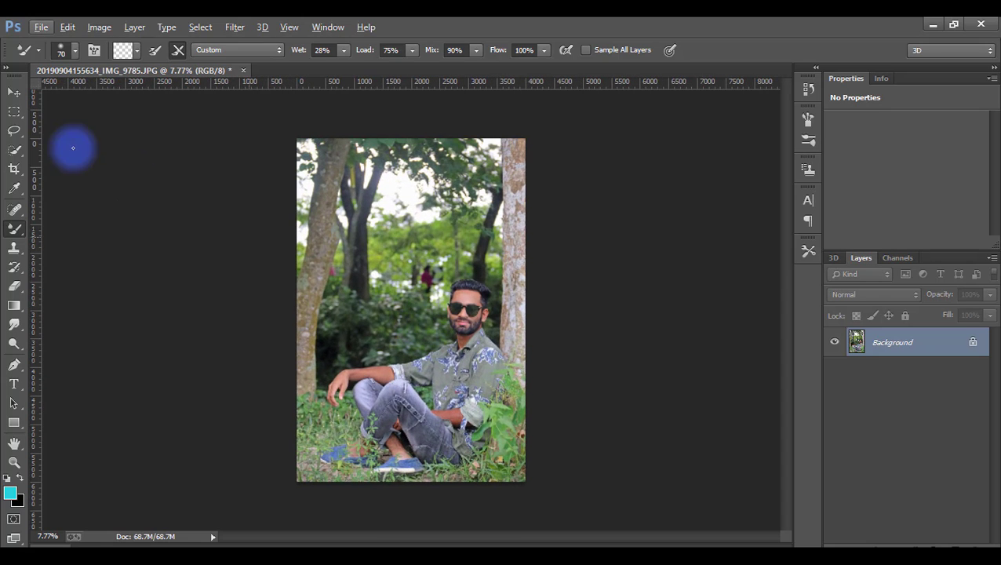
Open the portrait in the Camera Raw Filter.
left_click(12, 88)
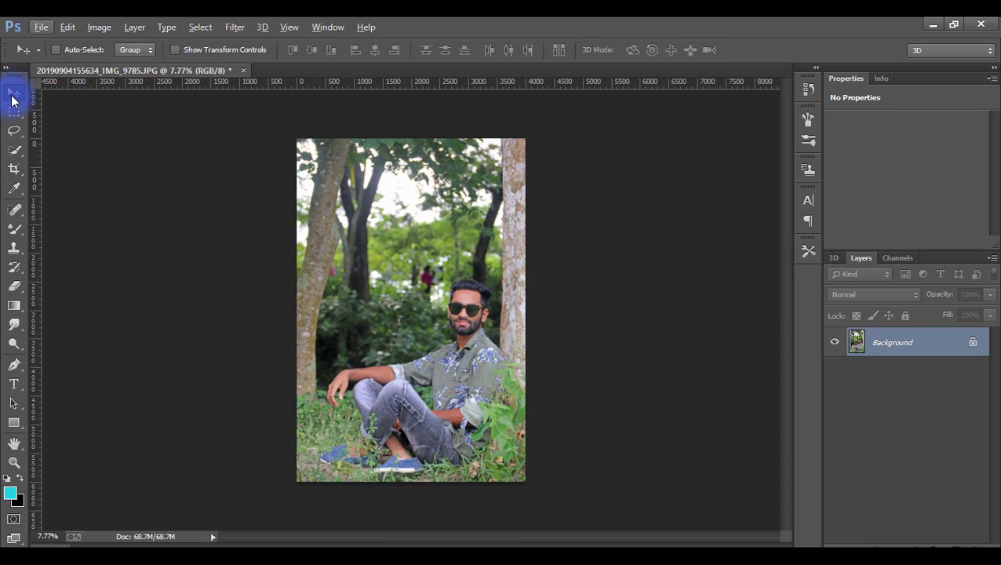
left_click(234, 28)
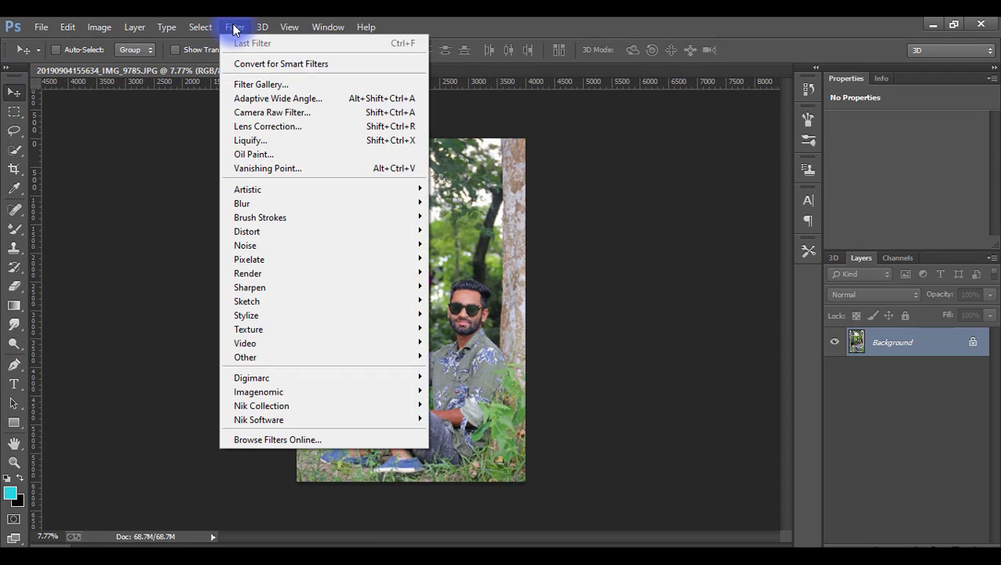
left_click(275, 116)
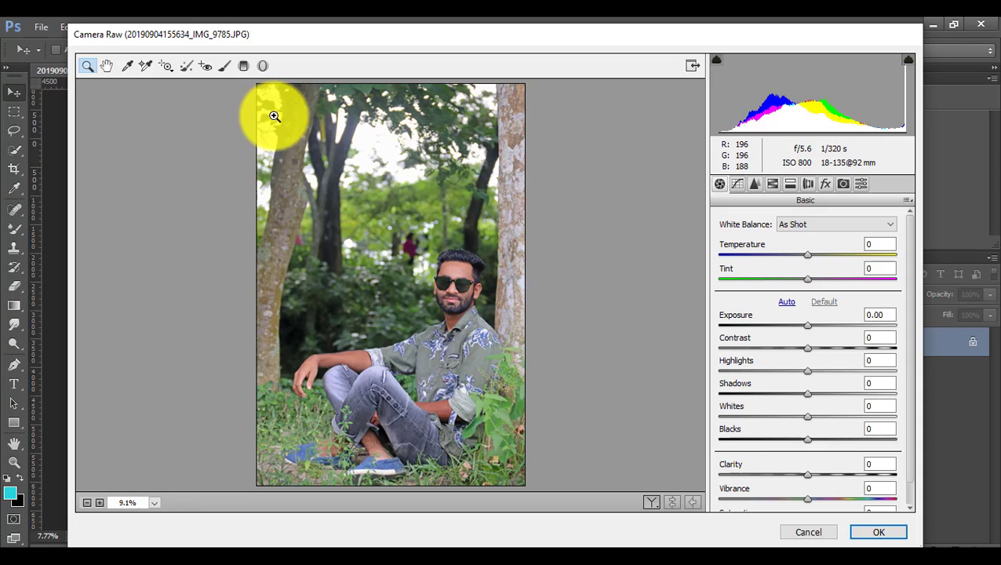
Set Basic Exposure -0.35, Contrast +2, Highlights +21, Shadows -7, Whites +13, Blacks -13.
left_click(455, 549)
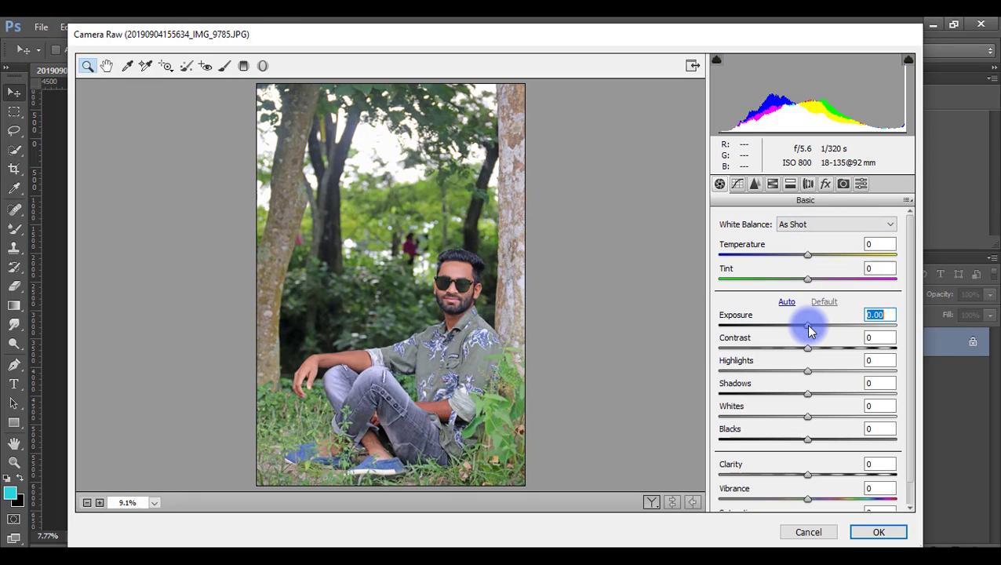
mouse_move(811, 331)
left_mouse_down()
mouse_move(827, 334)
mouse_move(800, 335)
mouse_move(808, 362)
mouse_move(832, 374)
mouse_move(814, 374)
mouse_move(828, 377)
left_mouse_up()
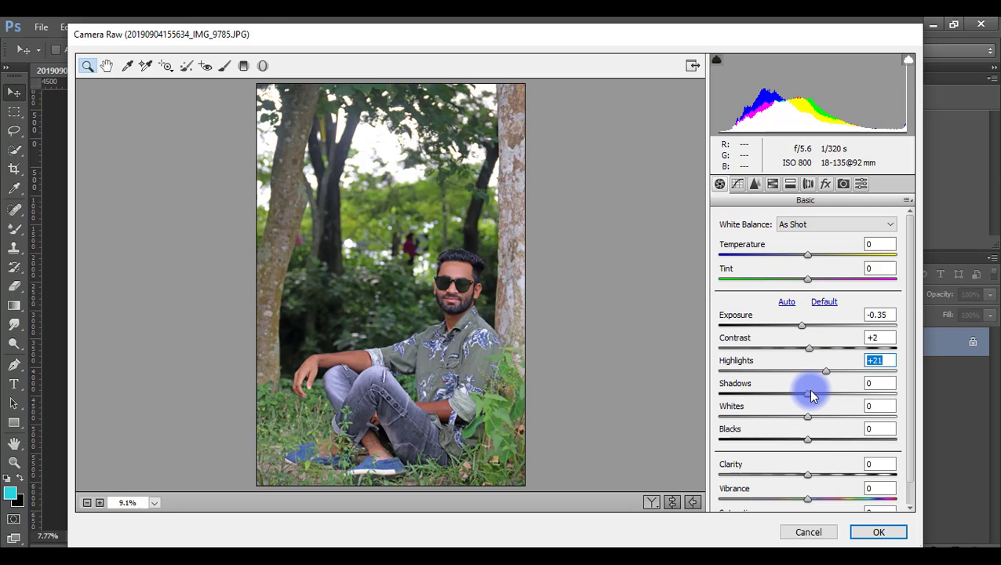
mouse_move(811, 396)
left_mouse_down()
mouse_move(833, 396)
mouse_move(782, 400)
mouse_move(805, 396)
mouse_move(830, 418)
mouse_move(798, 425)
mouse_move(820, 425)
mouse_move(824, 443)
mouse_move(849, 445)
mouse_move(745, 443)
mouse_move(798, 441)
left_mouse_up()
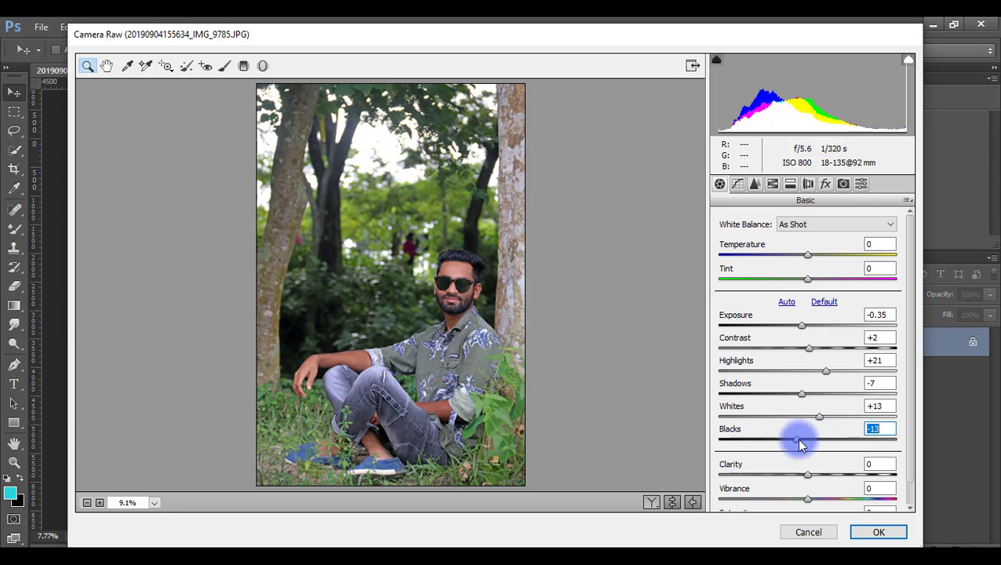
Shift HSL hue to Greens -20 and Aquas +23.
left_click(775, 187)
left_click(723, 240)
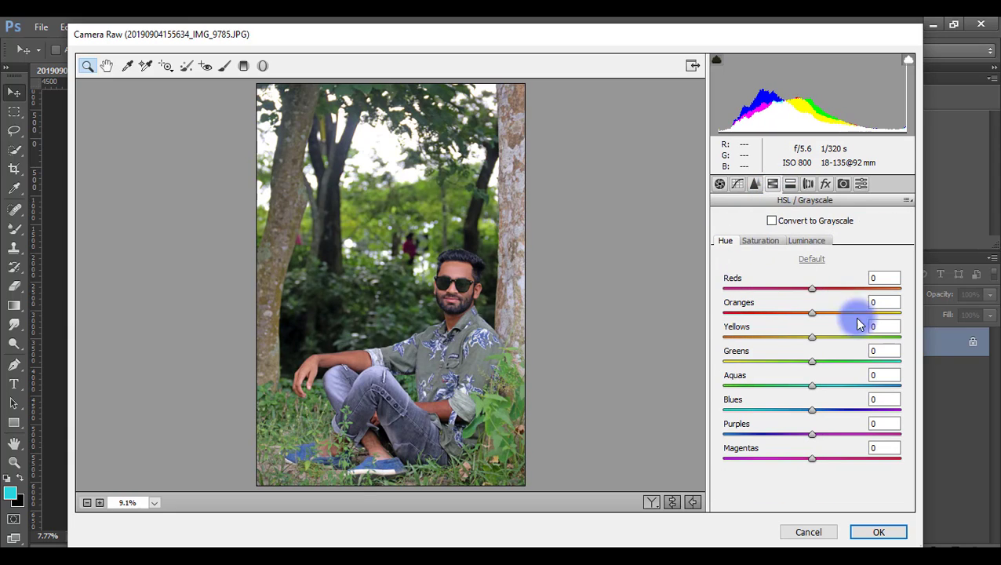
mouse_move(812, 365)
left_mouse_down()
mouse_move(860, 375)
mouse_move(789, 384)
mouse_move(819, 364)
mouse_move(798, 357)
mouse_move(824, 367)
mouse_move(796, 367)
mouse_move(844, 385)
mouse_move(817, 386)
mouse_move(837, 397)
left_mouse_up()
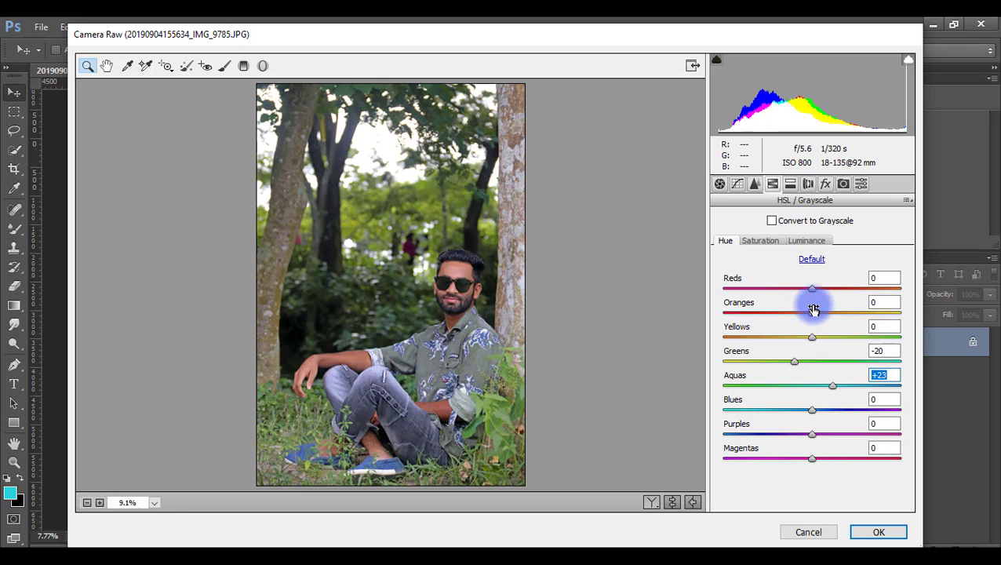
Set saturation Yellows +41, Greens +25, Aquas +8 and luminance Yellows +4, Greens +6.
left_click(772, 244)
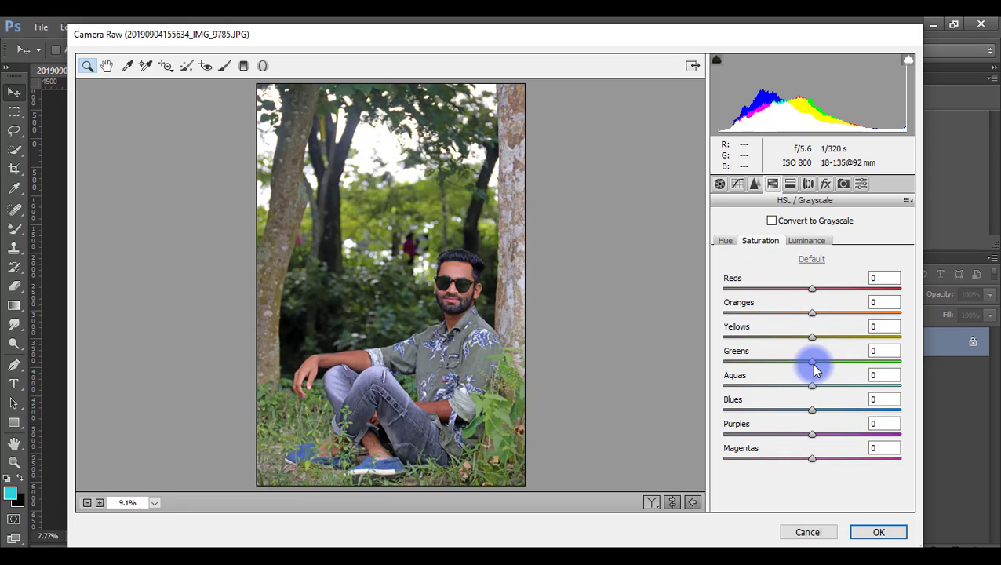
mouse_move(824, 371)
left_mouse_down()
mouse_move(841, 384)
mouse_move(822, 390)
left_mouse_up()
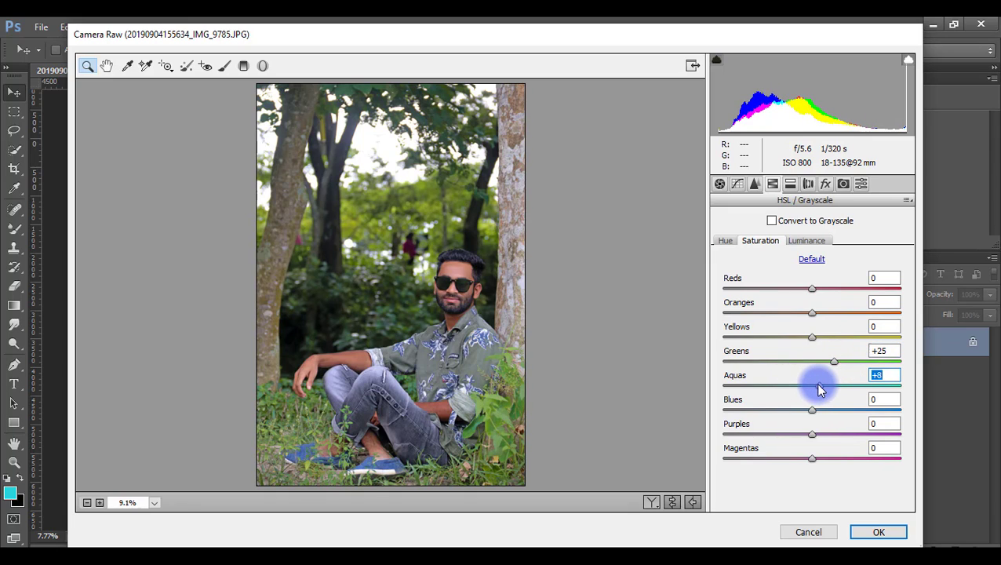
mouse_move(814, 339)
left_mouse_down()
mouse_move(862, 340)
mouse_move(816, 340)
mouse_move(851, 348)
left_mouse_up()
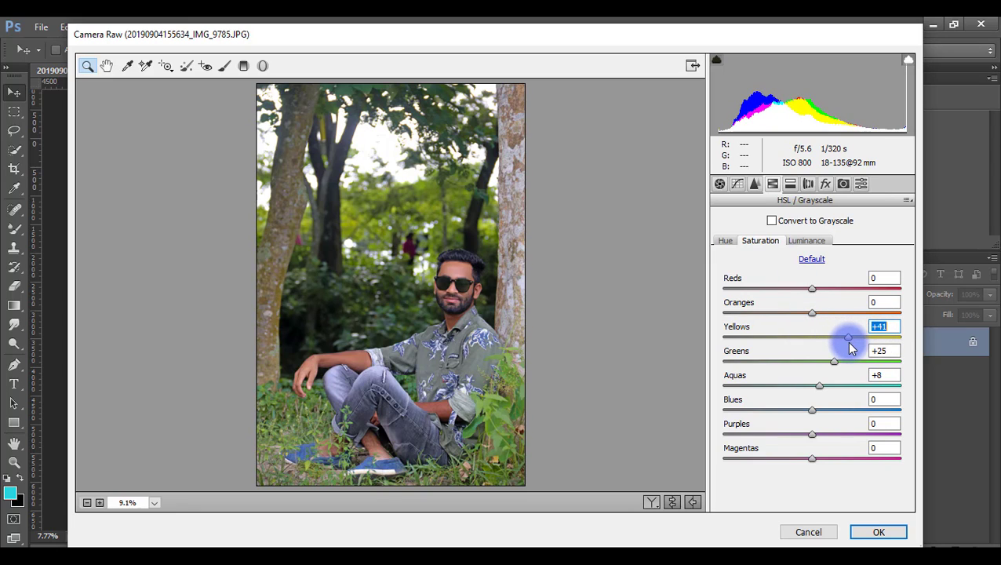
left_click(807, 240)
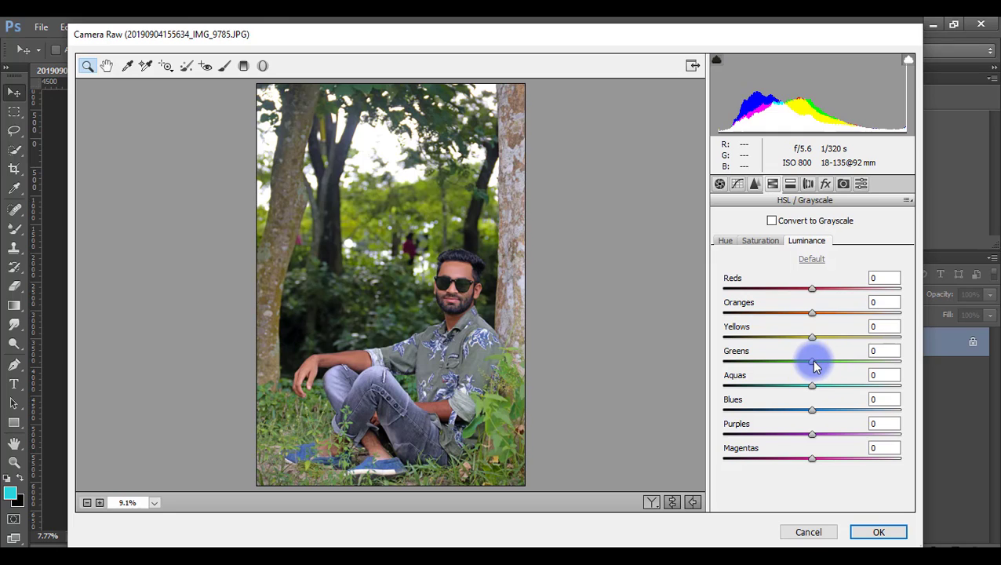
mouse_move(816, 366)
left_mouse_down()
mouse_move(838, 365)
mouse_move(799, 377)
mouse_move(816, 375)
mouse_move(827, 340)
mouse_move(828, 367)
mouse_move(818, 367)
left_mouse_up()
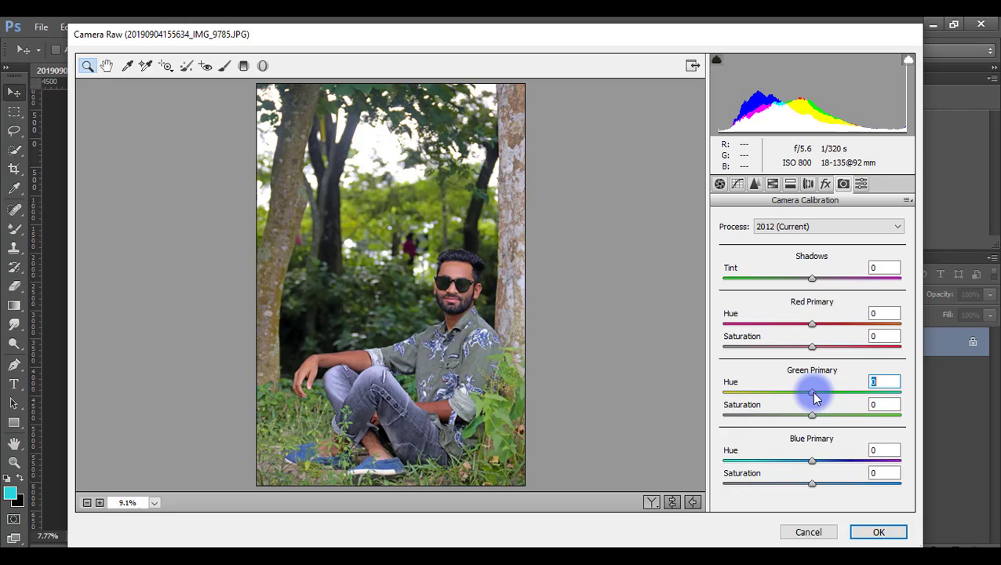
Set Camera Calibration Green Primary Hue to +7 and Saturation to +13.
mouse_move(821, 398)
left_mouse_down()
mouse_move(833, 400)
mouse_move(807, 395)
mouse_move(825, 419)
left_mouse_up()
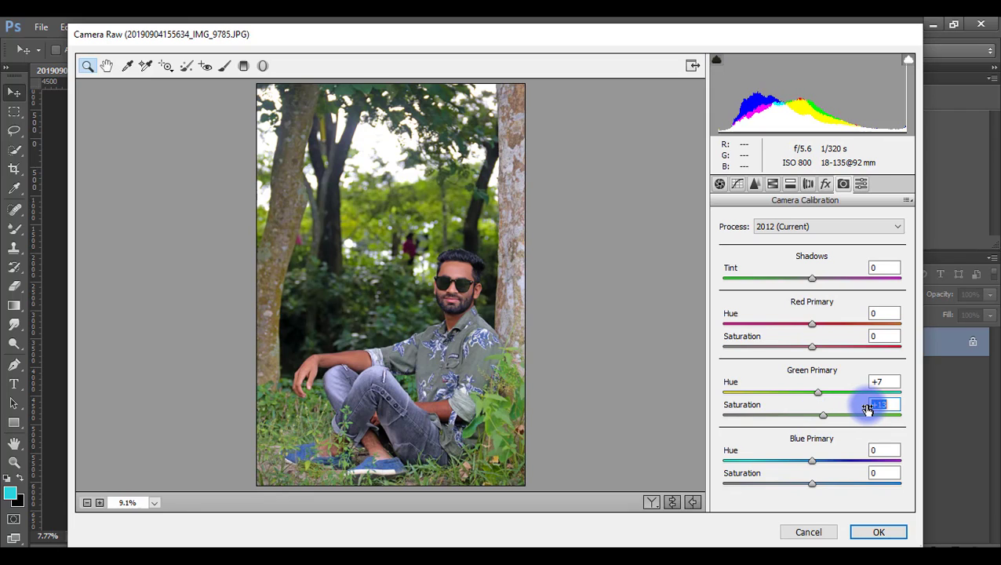
Open the Tone Curve's Point editor and nudge the RGB curve's black point.
left_click(755, 184)
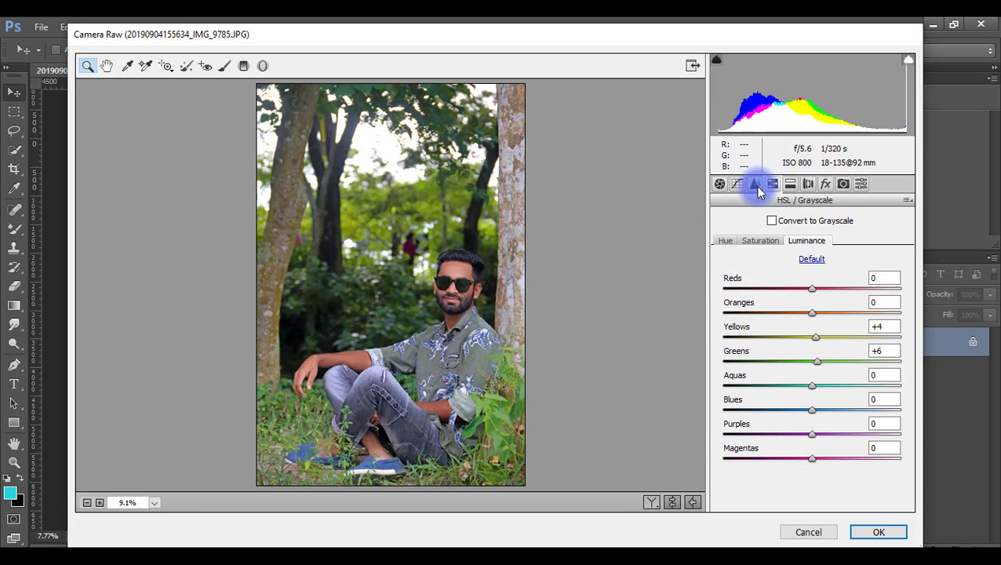
left_click(737, 184)
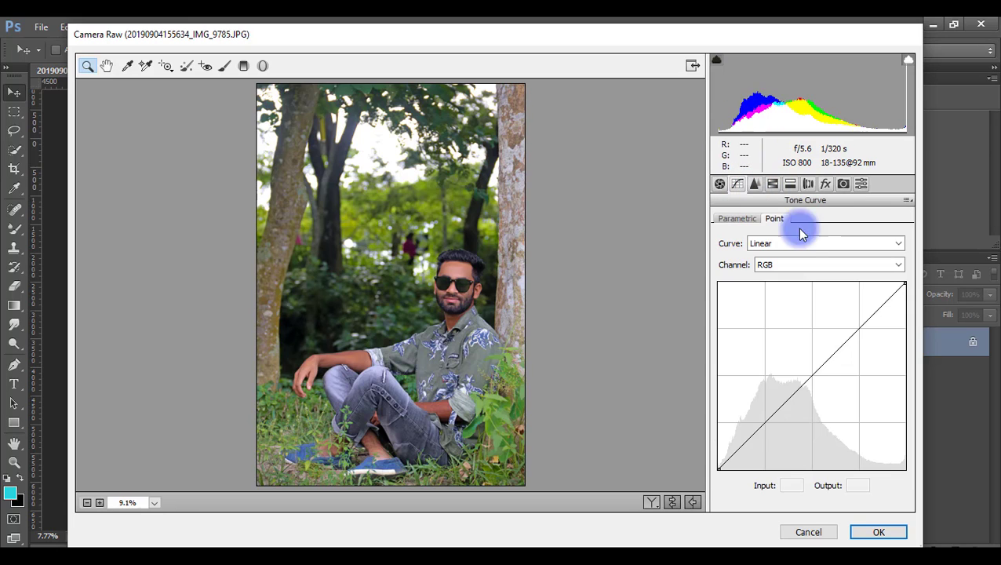
left_click(737, 219)
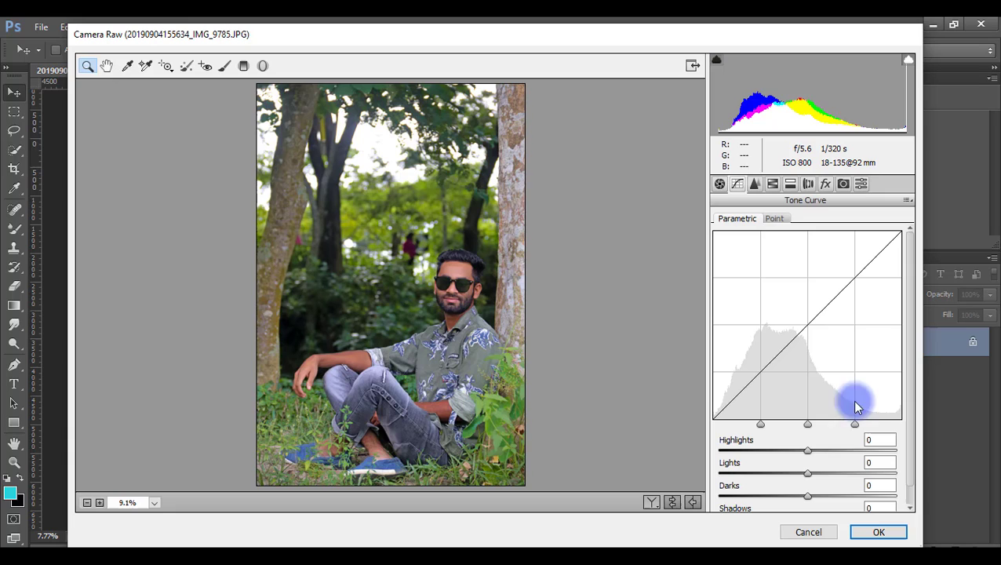
left_click(775, 218)
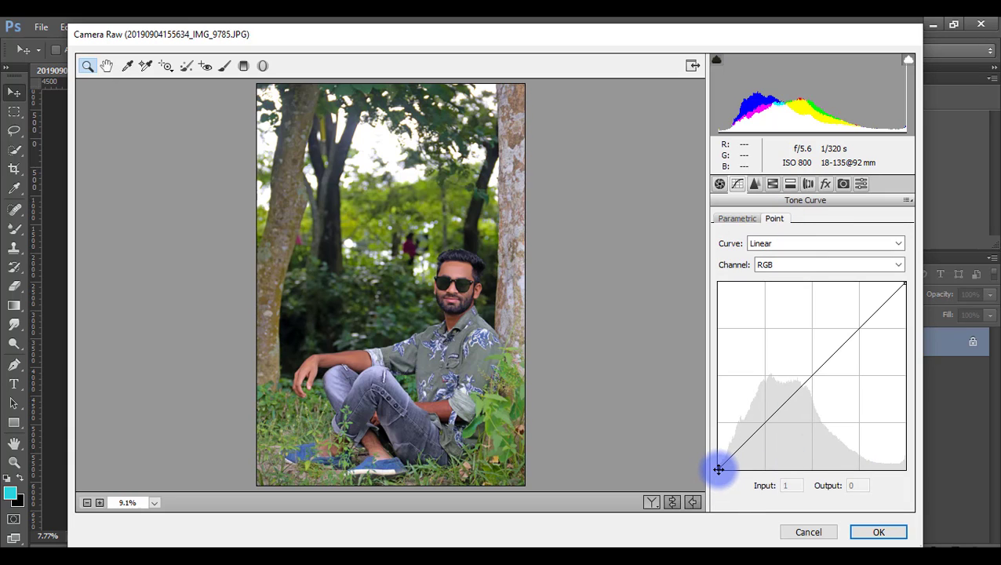
left_click_drag(719, 469, 719, 467)
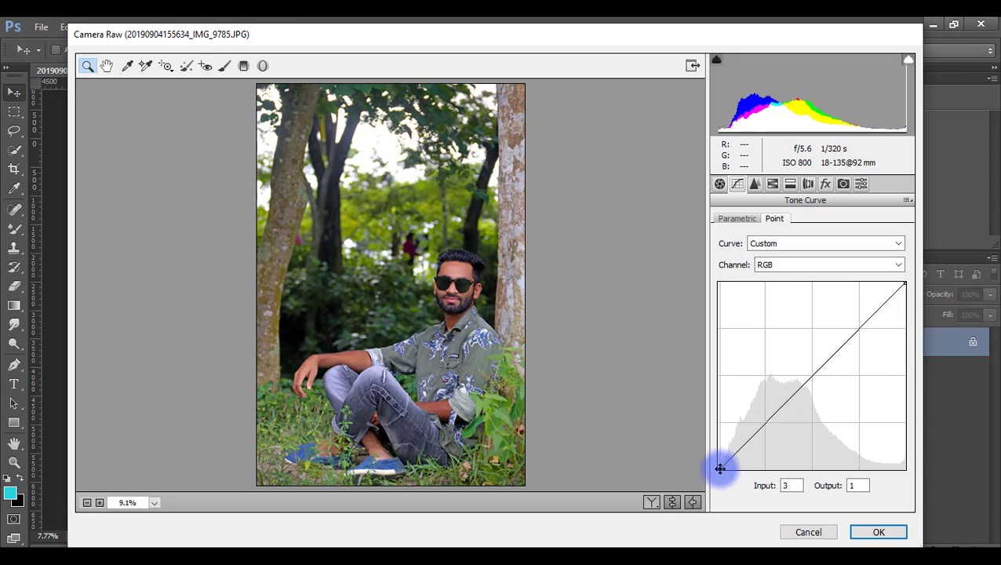
Adjust the Red curve's black point, then deepen shadows via the RGB black point.
left_click(771, 271)
left_click(764, 289)
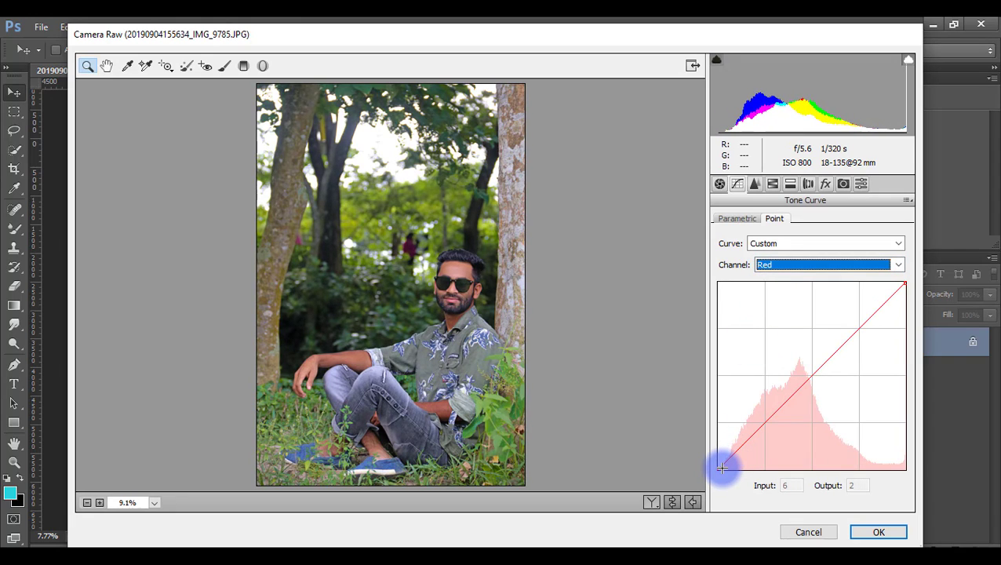
left_click_drag(718, 469, 732, 477)
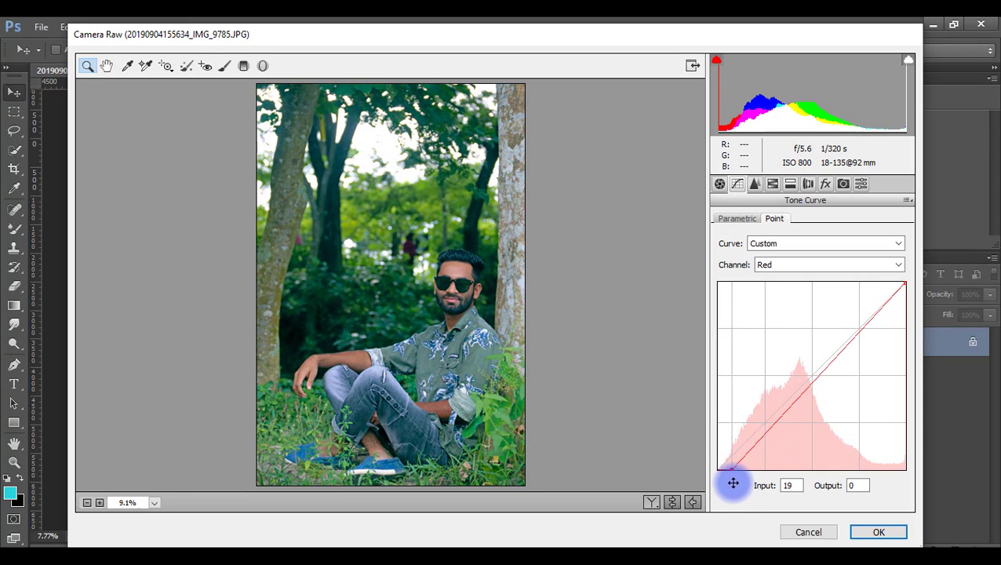
mouse_move(732, 476)
left_mouse_down()
mouse_move(722, 470)
mouse_move(730, 481)
left_mouse_up()
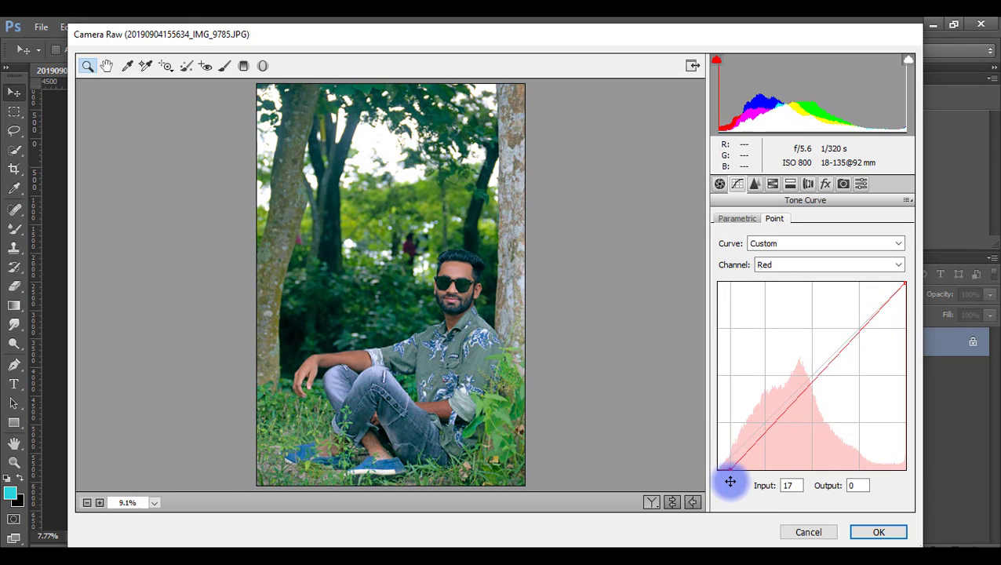
left_click(772, 264)
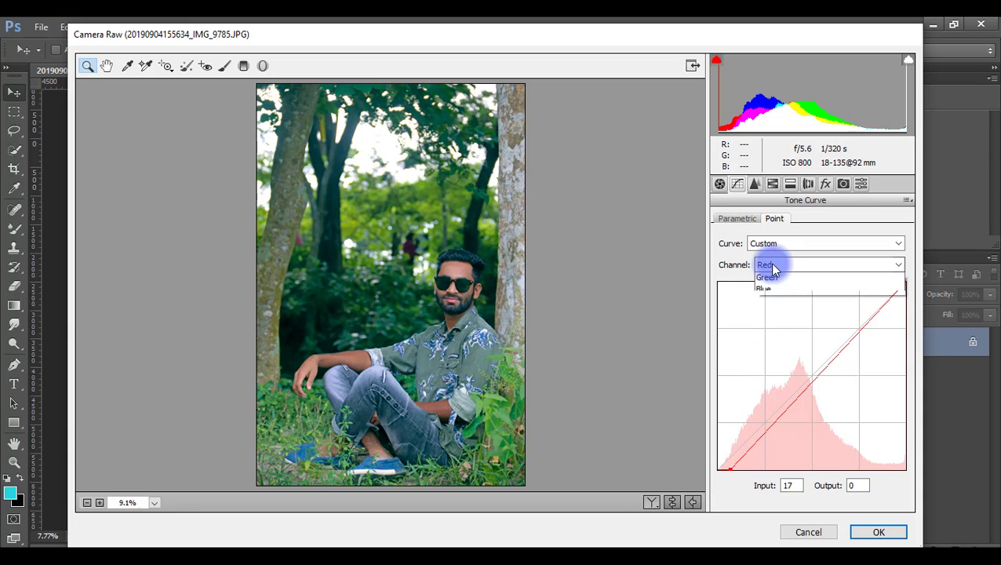
left_click(764, 280)
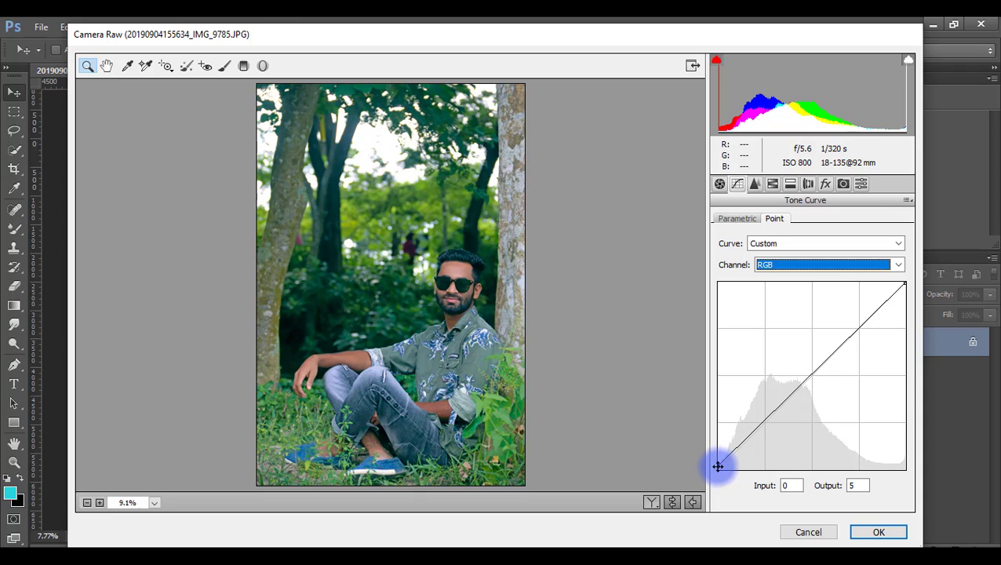
left_click_drag(718, 466, 733, 493)
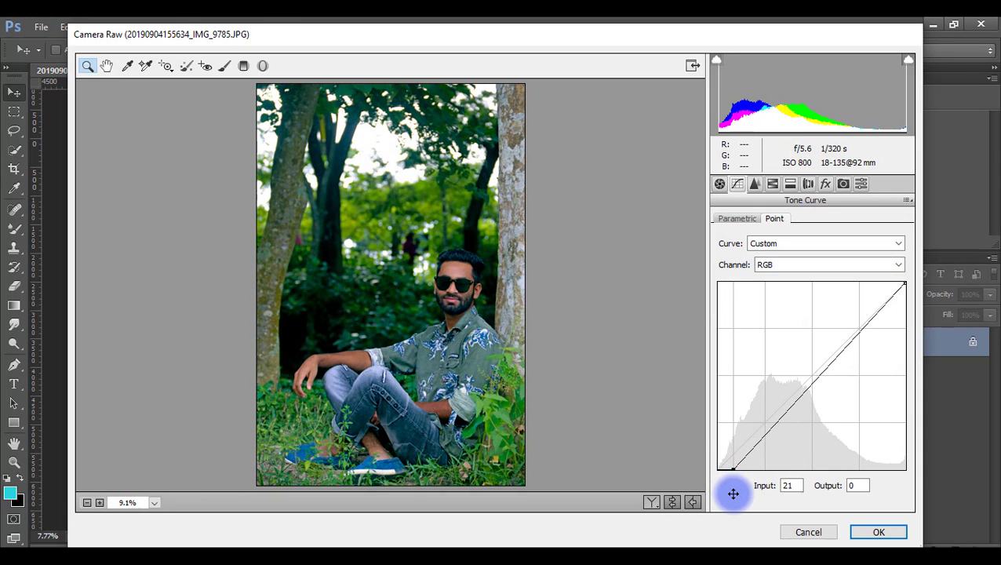
left_click_drag(733, 492, 729, 487)
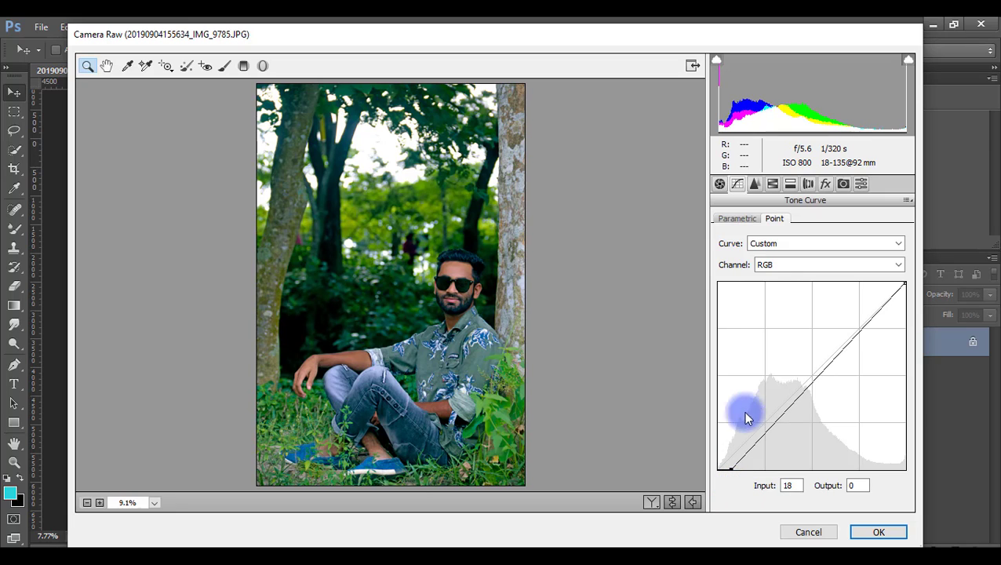
Move the Green and Blue black points, Blue to Input 6, Output 9, then go Parametric.
left_click(777, 262)
left_click(773, 305)
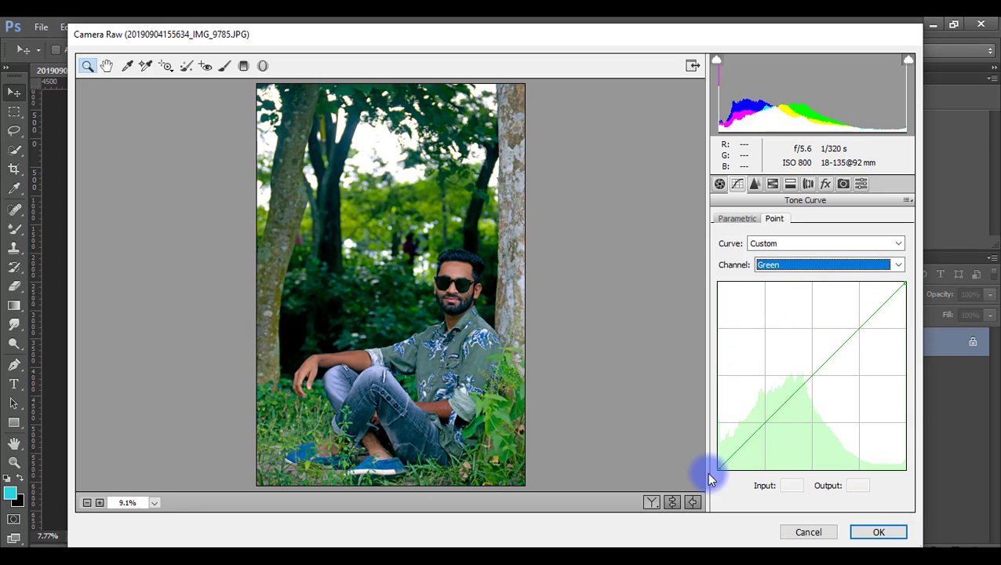
mouse_move(718, 468)
left_mouse_down()
mouse_move(708, 452)
mouse_move(725, 474)
left_mouse_up()
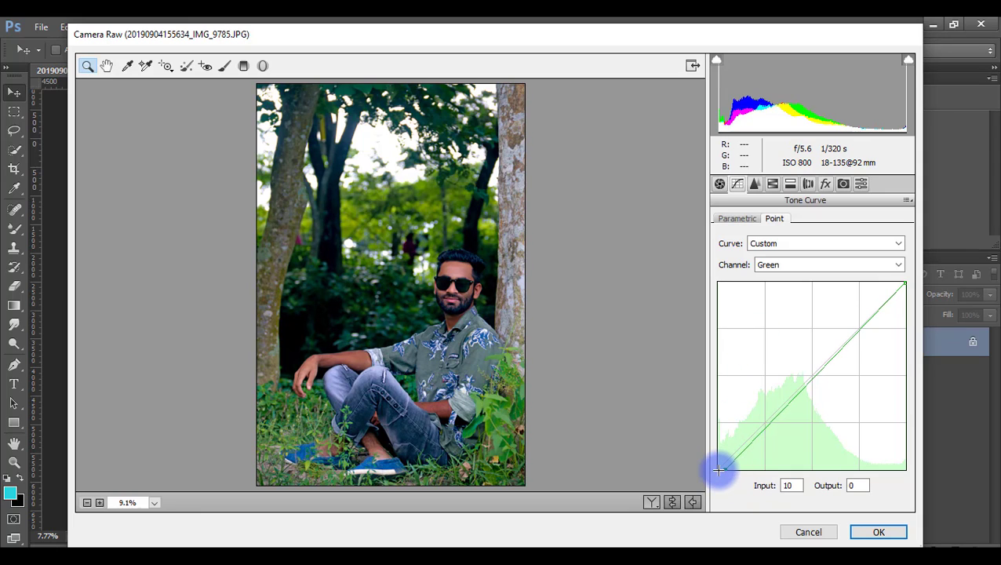
mouse_move(725, 468)
left_mouse_down()
mouse_move(706, 460)
mouse_move(708, 471)
left_mouse_up()
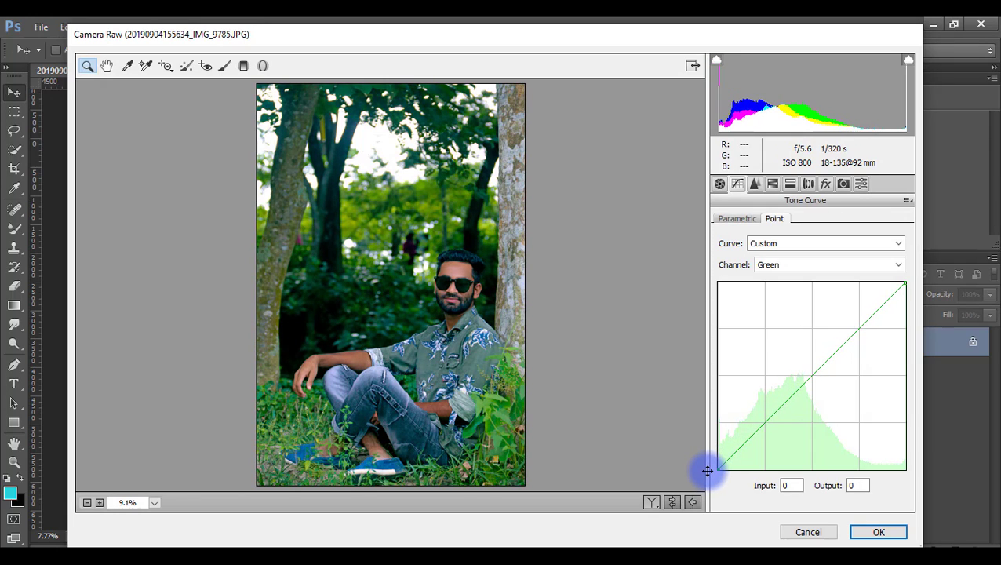
left_click(785, 266)
left_click(781, 311)
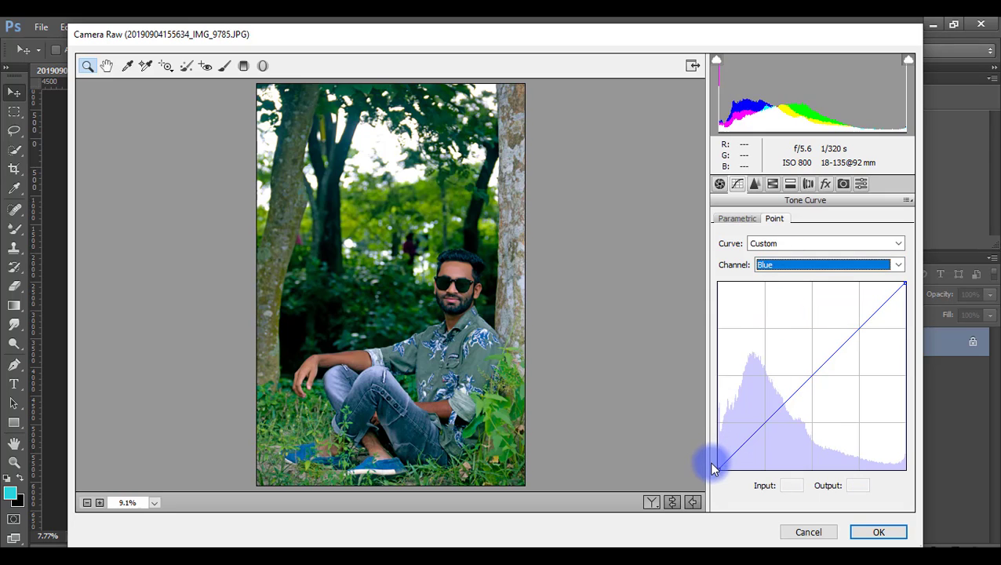
mouse_move(720, 466)
left_mouse_down()
mouse_move(727, 476)
mouse_move(722, 463)
left_mouse_up()
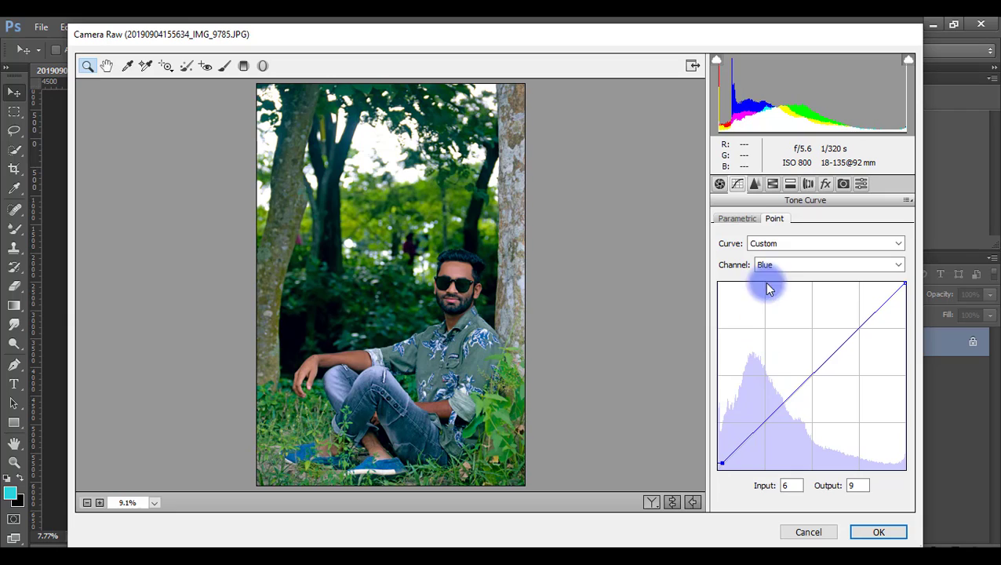
left_click(741, 219)
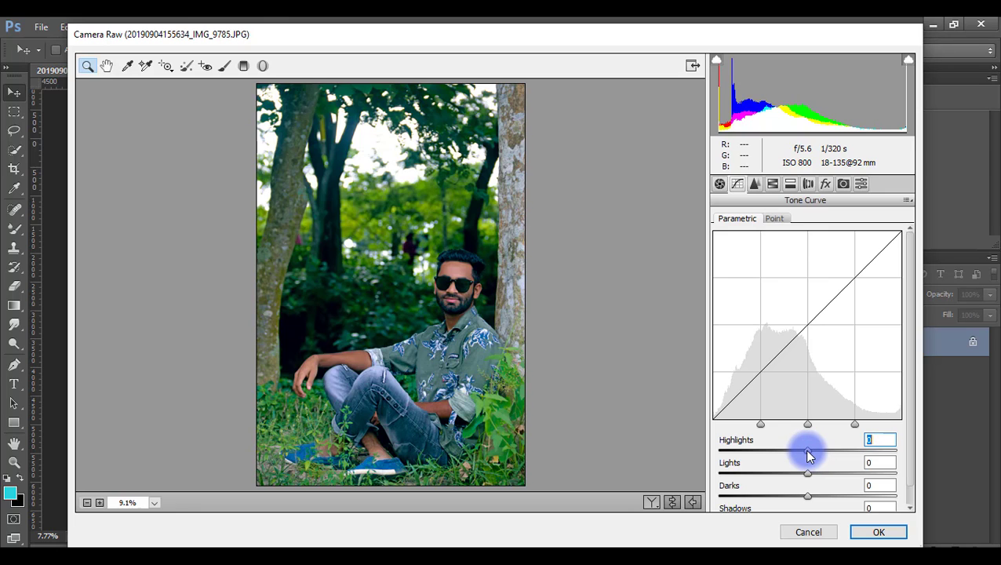
Drag the parametric sliders to Highlights -18, Lights -4, Darks -9, Shadows +12.
mouse_move(757, 463)
left_mouse_down()
mouse_move(725, 464)
mouse_move(793, 458)
mouse_move(831, 475)
mouse_move(780, 479)
mouse_move(797, 475)
mouse_move(780, 473)
mouse_move(826, 495)
mouse_move(794, 497)
mouse_move(802, 475)
left_mouse_up()
left_click(808, 498)
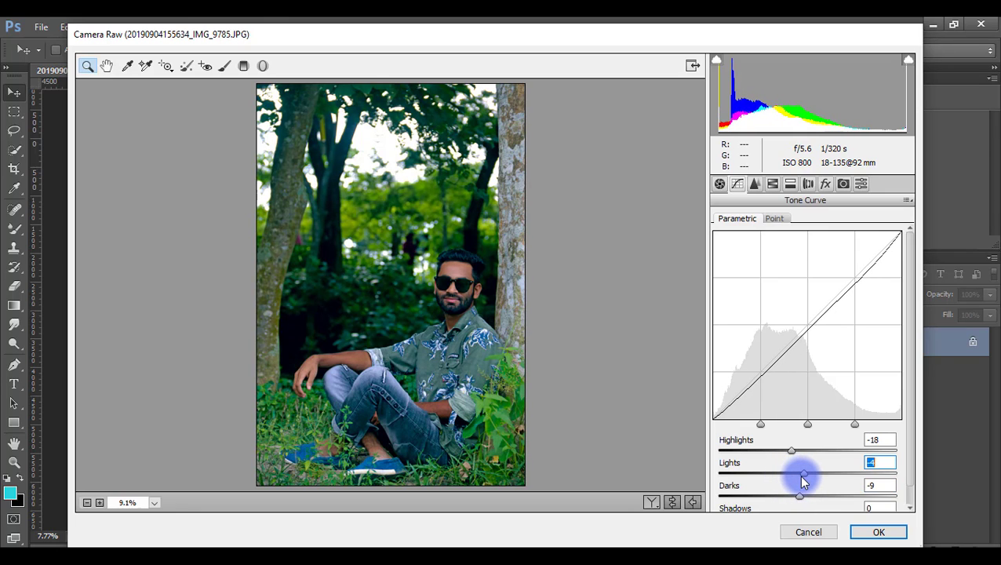
scroll(847, 494, "down", 1)
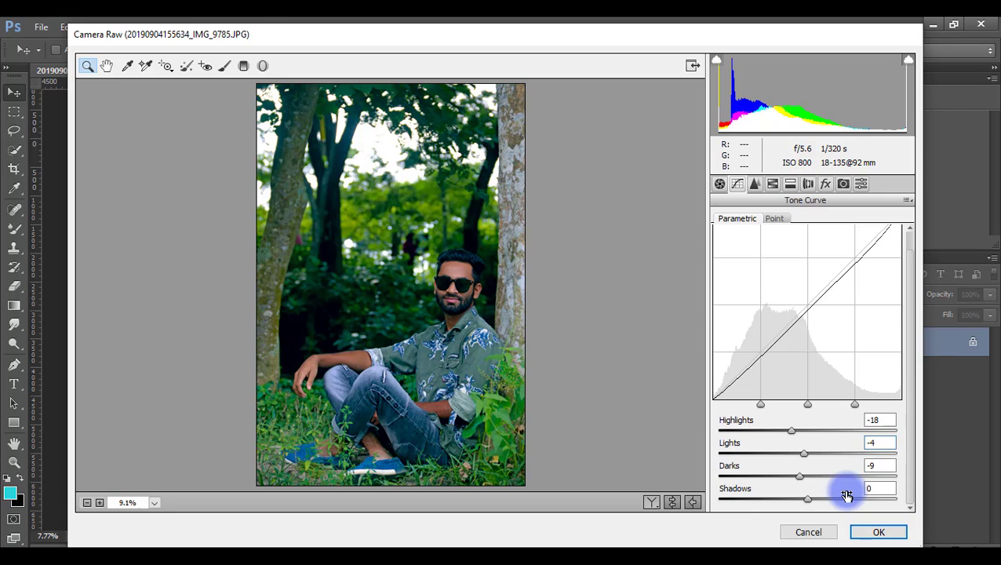
mouse_move(807, 499)
left_mouse_down()
mouse_move(833, 501)
mouse_move(787, 502)
mouse_move(820, 502)
left_mouse_up()
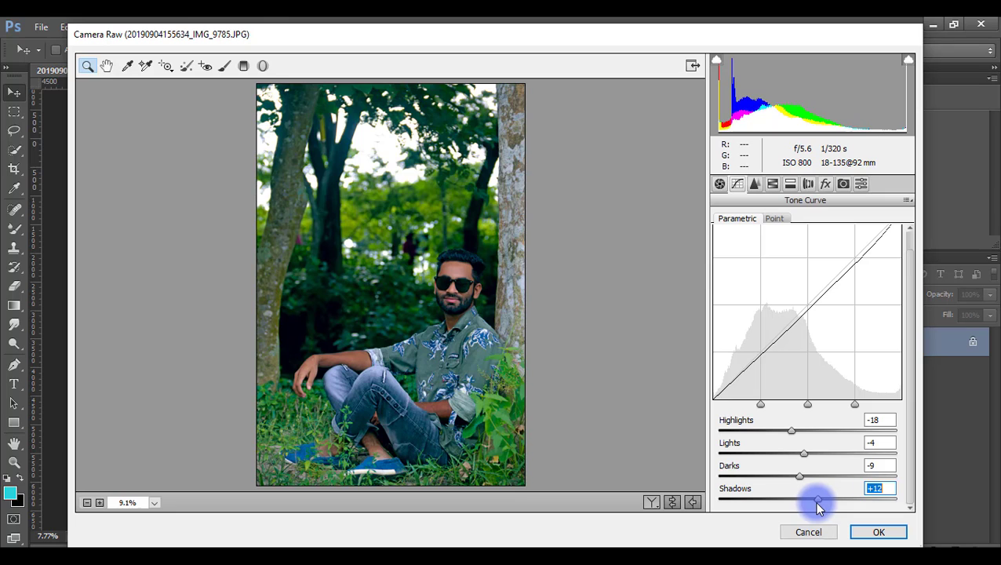
Add a Post Crop vignette (Amount -21, Midpoint 0) and apply the Camera Raw edits.
left_click(825, 184)
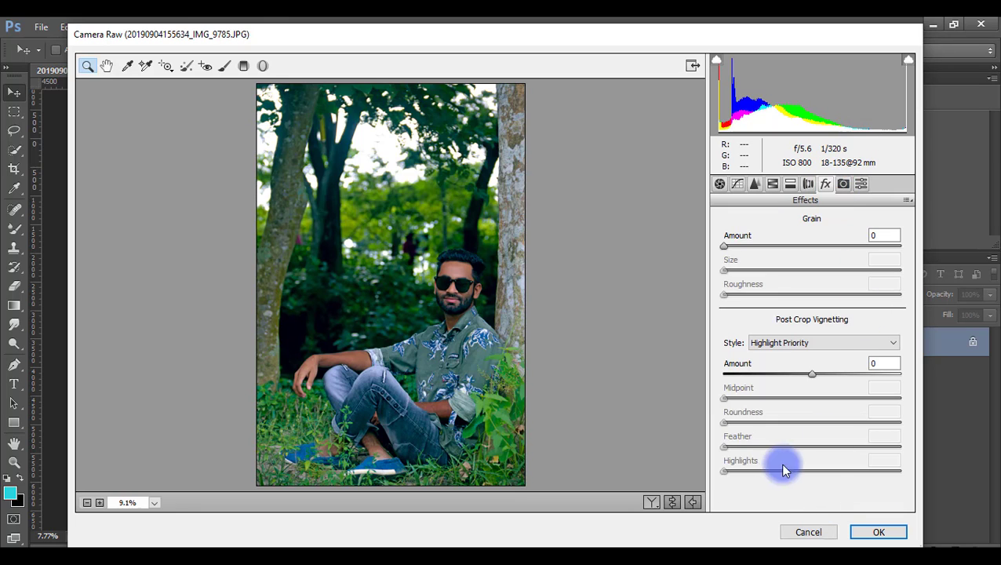
left_click_drag(812, 375, 714, 384)
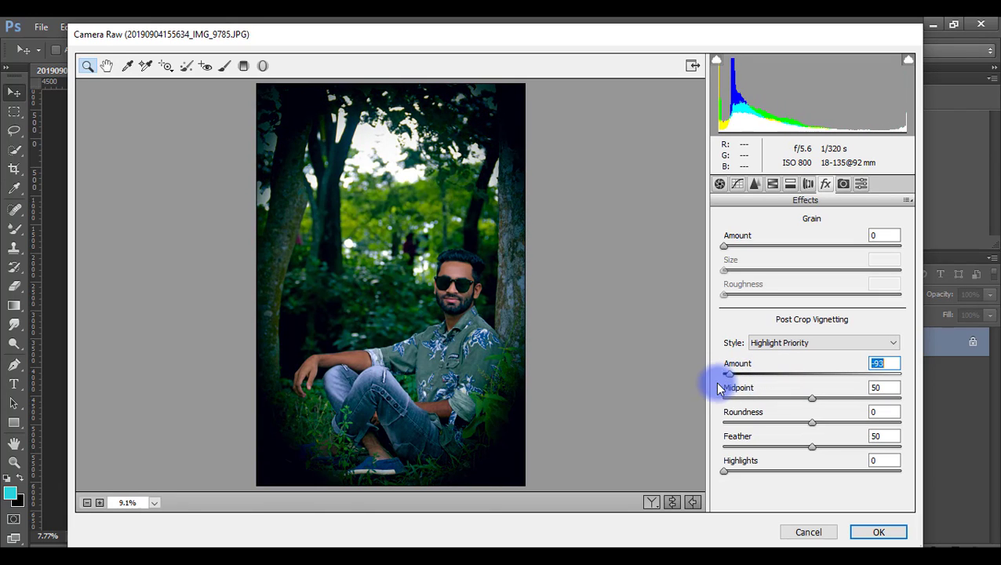
mouse_move(781, 398)
left_mouse_down()
mouse_move(706, 390)
mouse_move(764, 375)
mouse_move(793, 380)
left_mouse_up()
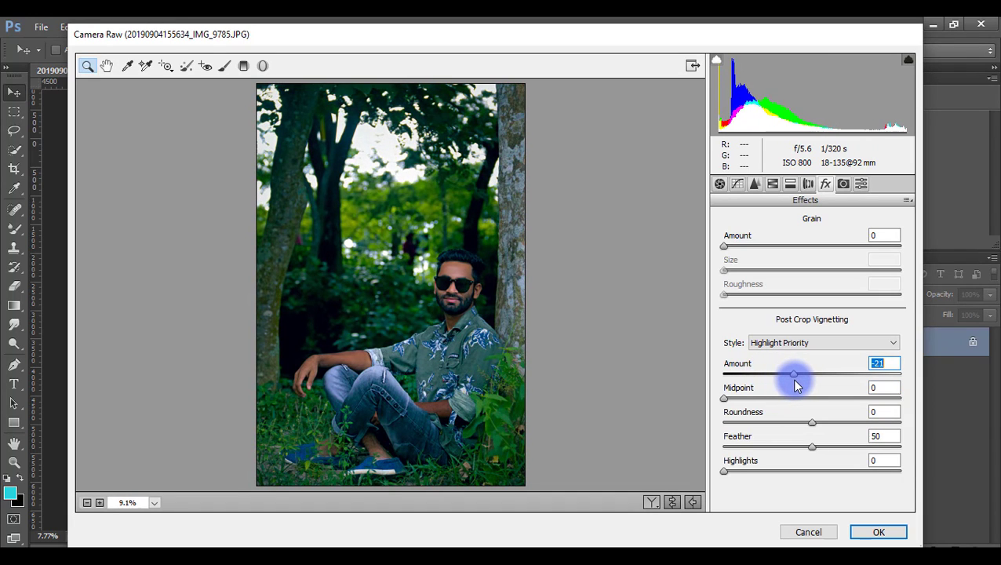
left_click(877, 534)
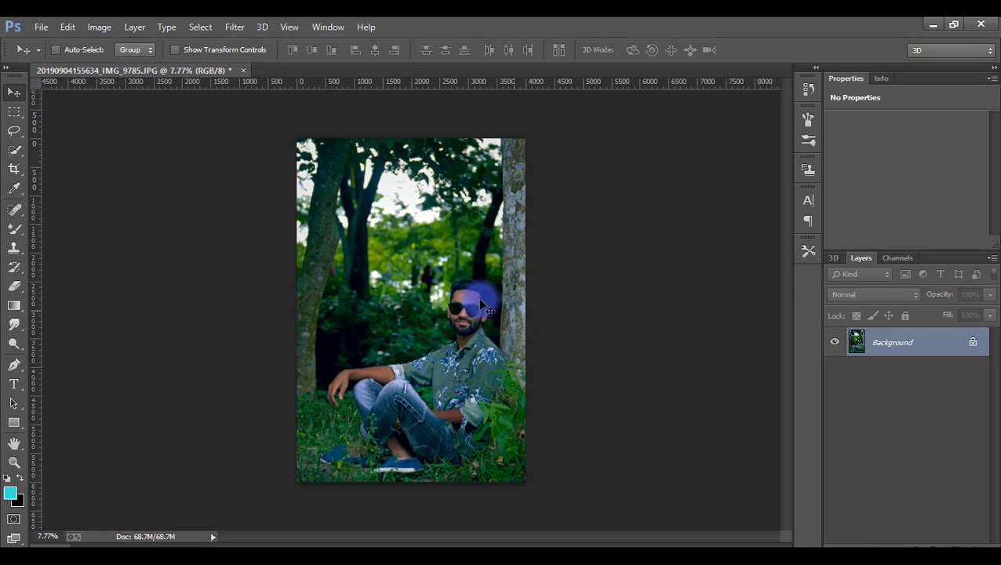
Zoom in on the face to inspect the colour grade, then zoom back out.
scroll(481, 305, "up", 2)
scroll(482, 305, "up", 2)
scroll(481, 305, "up", 2)
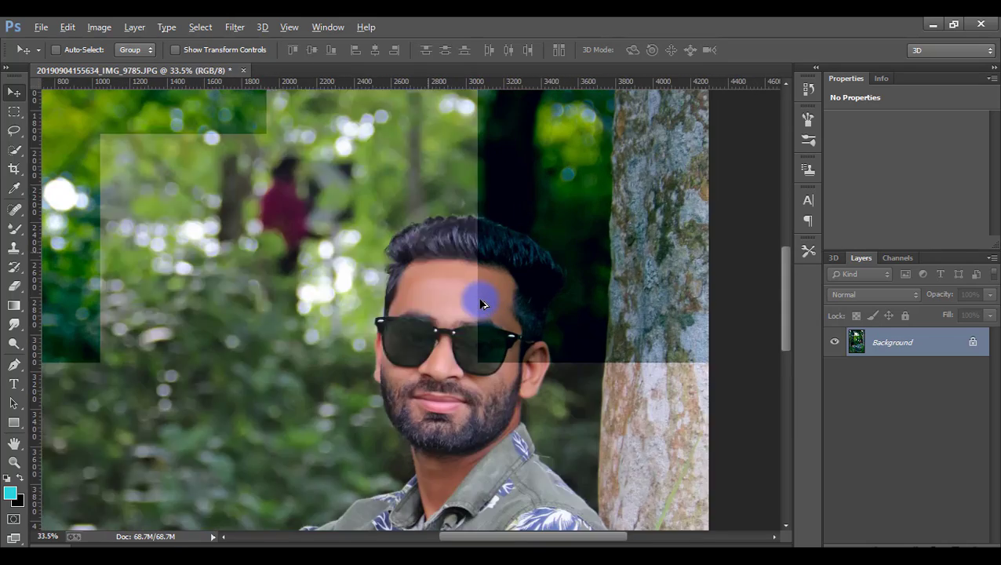
scroll(482, 304, "up", 1)
scroll(481, 305, "down", 2)
scroll(482, 304, "down", 2)
scroll(482, 305, "down", 1)
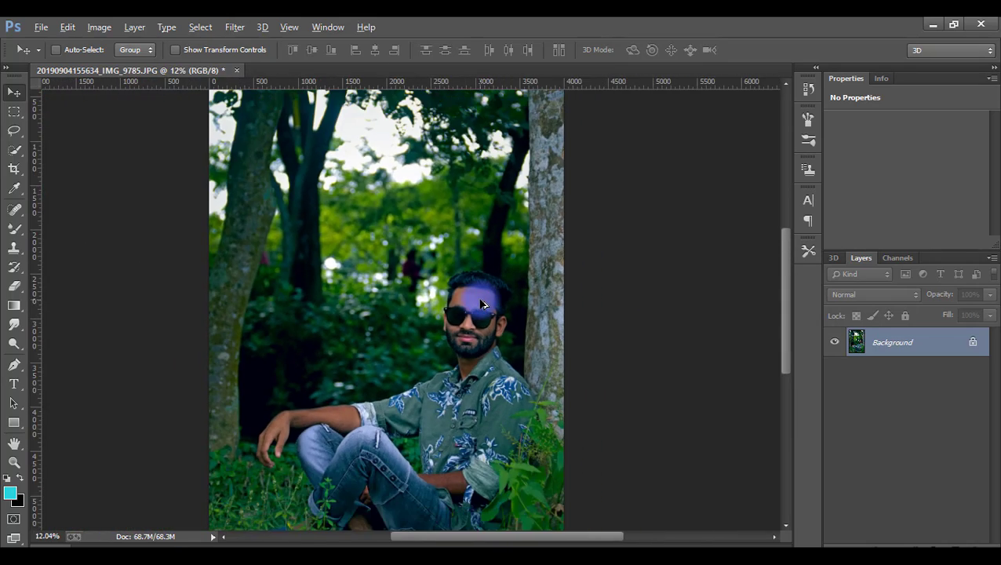
scroll(482, 304, "down", 1)
scroll(482, 304, "down", 1)
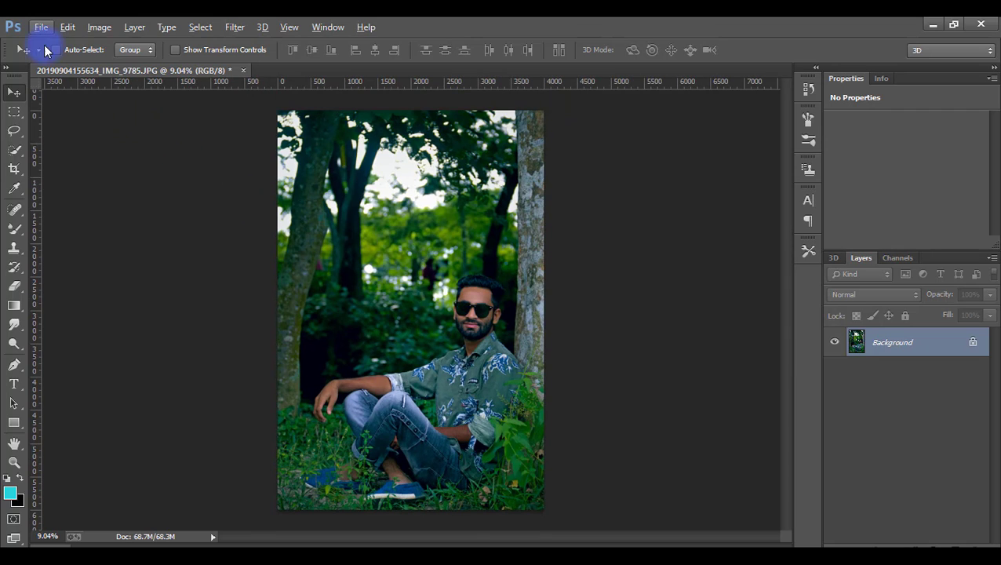
left_click(40, 28)
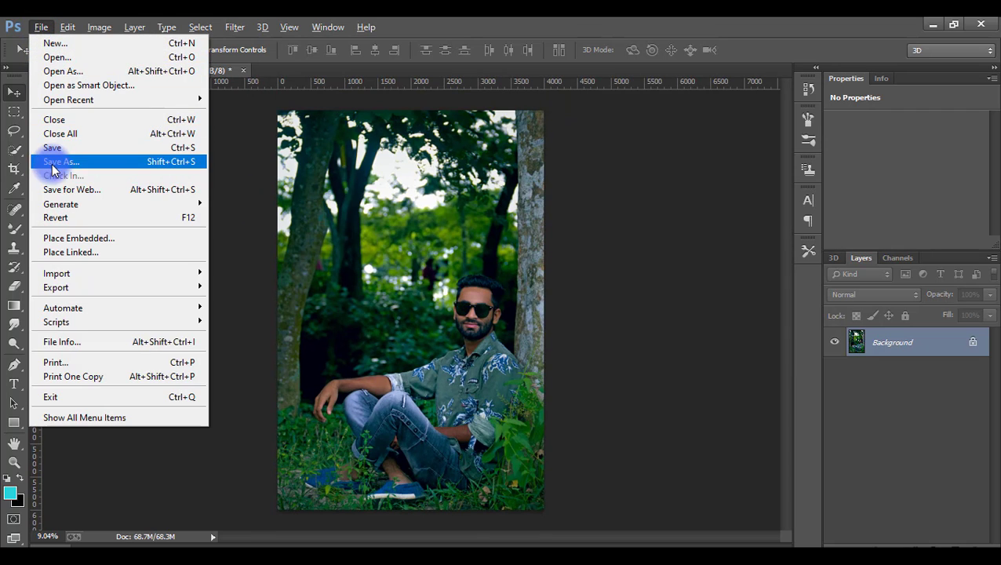
Save As a JPEG on the Desktop named MG_9785, dropping the date prefix.
left_click(51, 163)
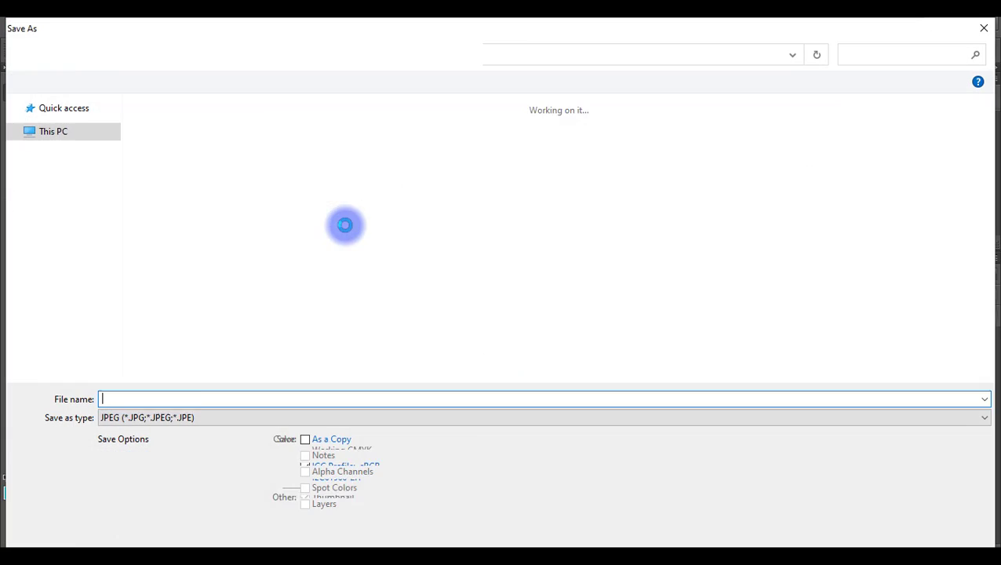
left_click(224, 397)
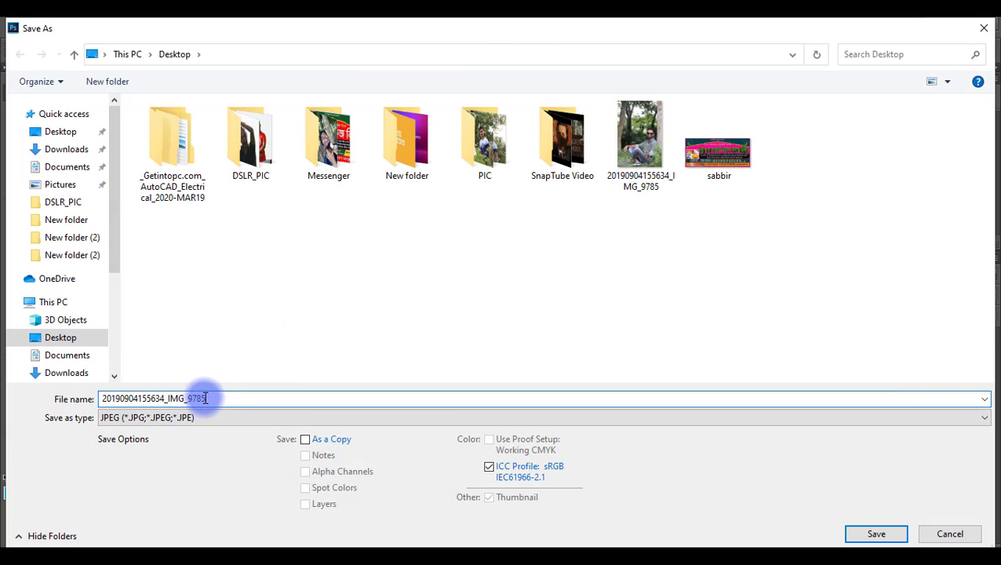
left_click_drag(168, 397, 86, 400)
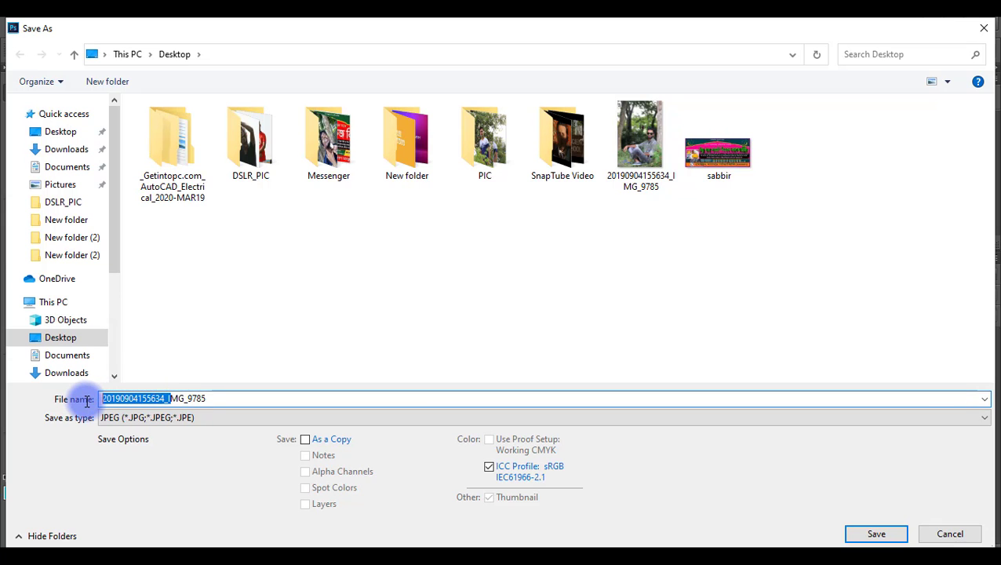
key("BackSpace")
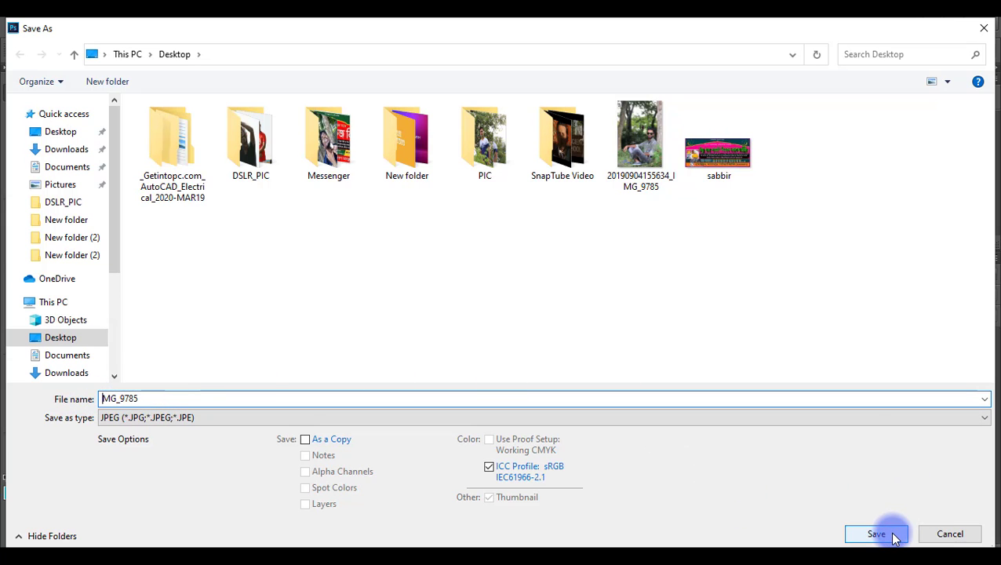
left_click(885, 539)
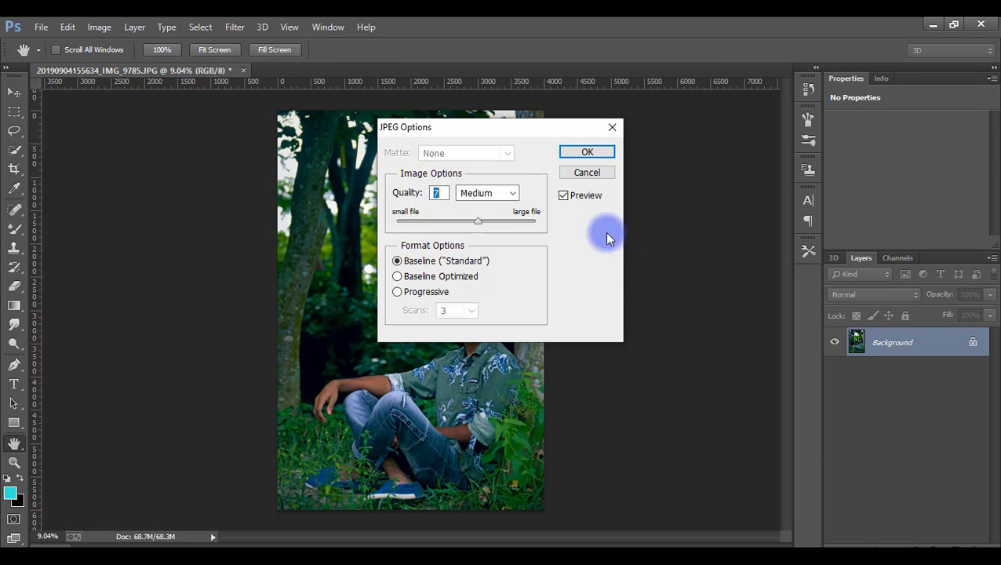
Set the JPEG quality to High (8) and confirm the save.
left_click(484, 196)
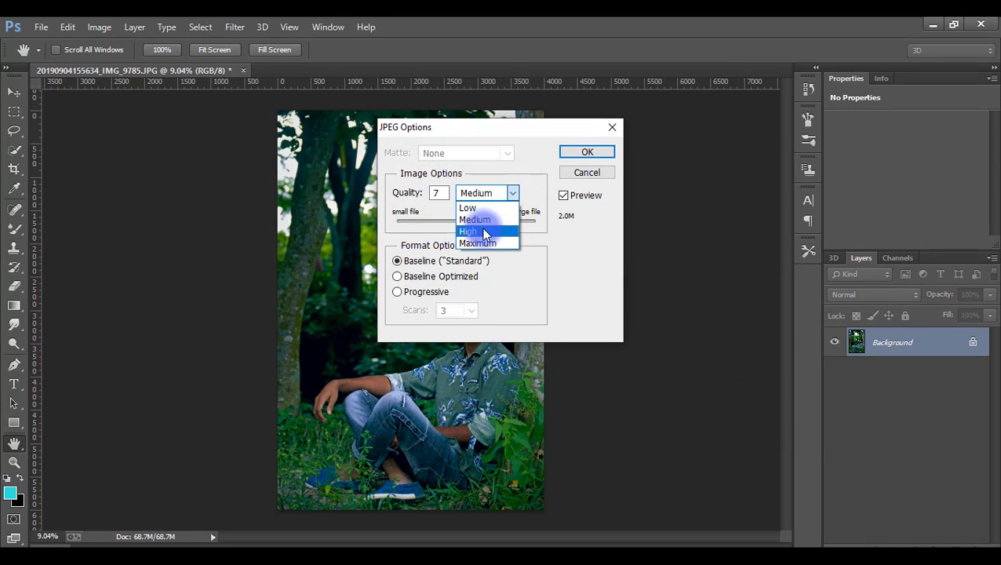
left_click(484, 232)
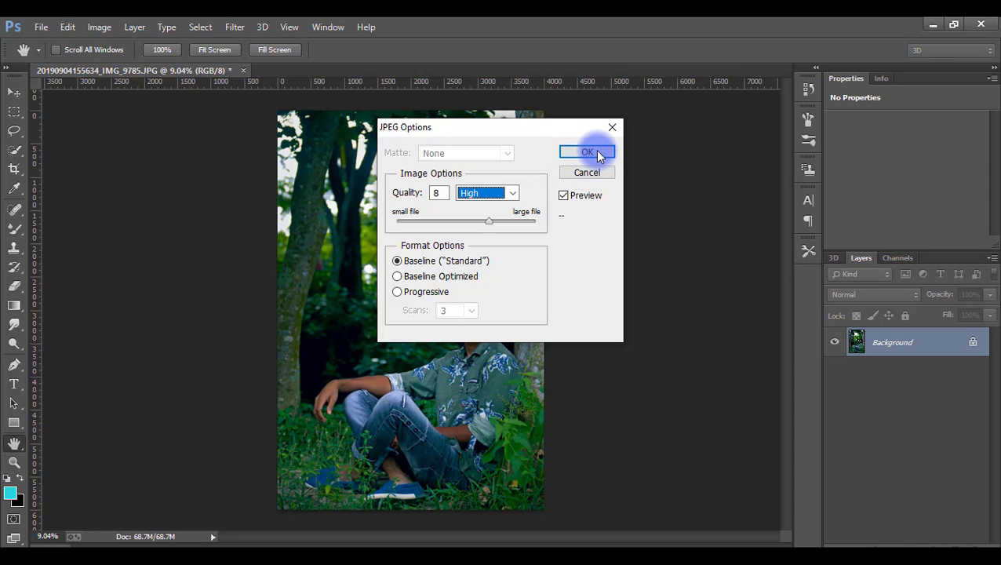
left_click(588, 152)
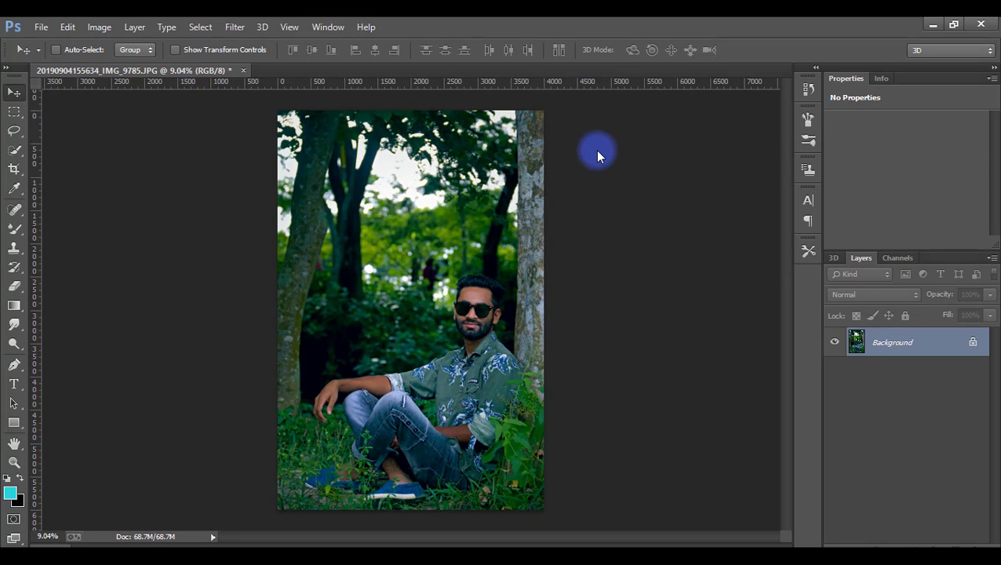